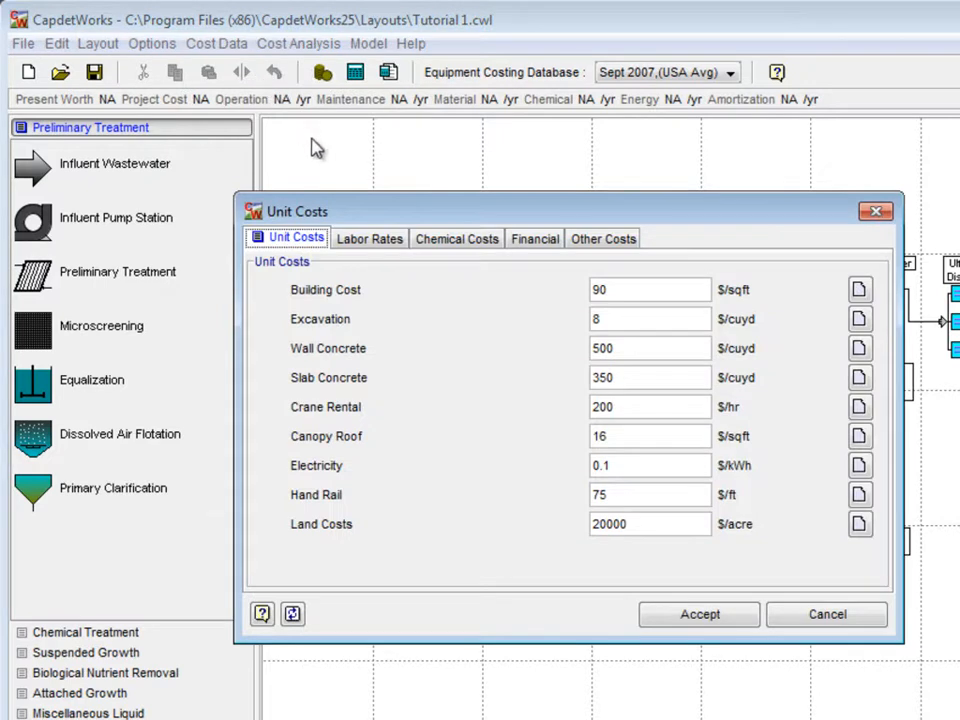
Step: Enter unit costs: Building 100, Wall Concrete 400, Slab Concrete 300, Electricity 0.15
drag(594, 290, 733, 292)
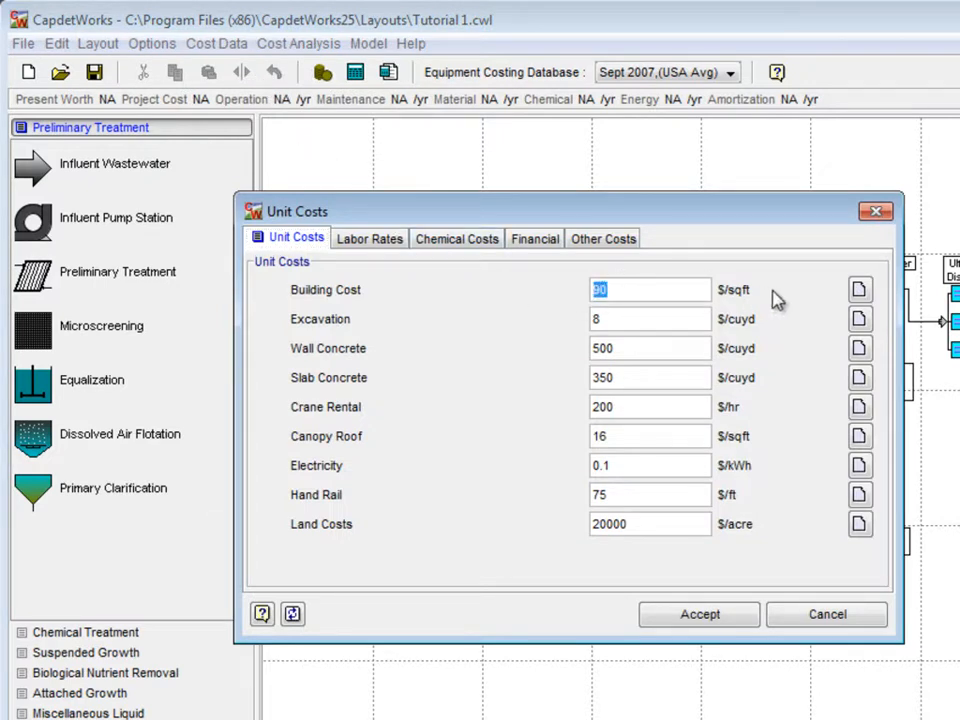
text(100)
drag(630, 347, 588, 348)
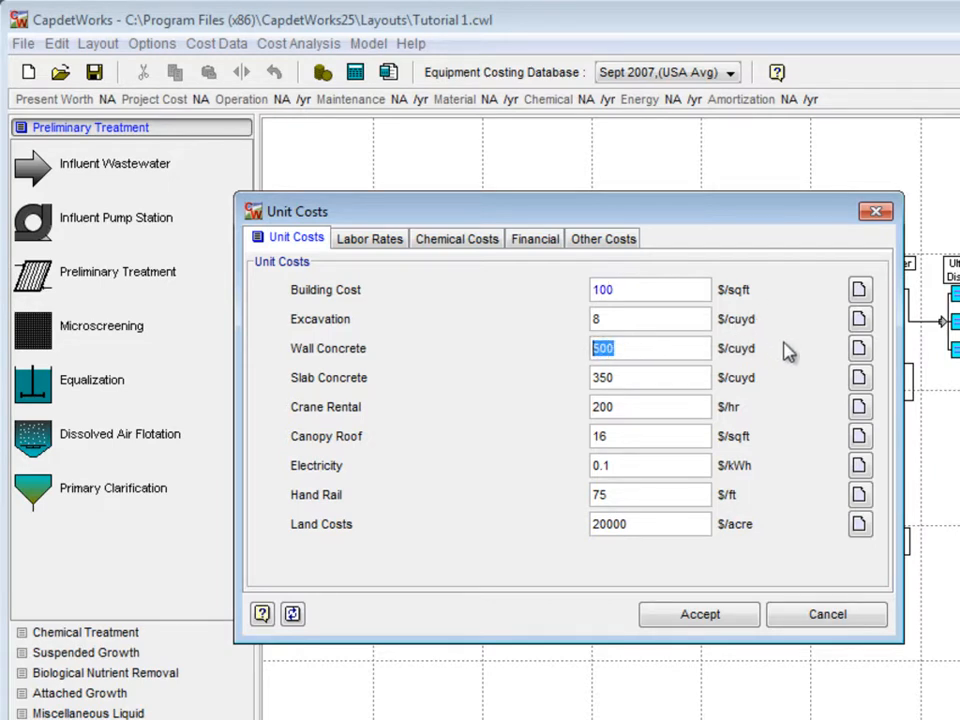
text(4)
drag(632, 379, 576, 380)
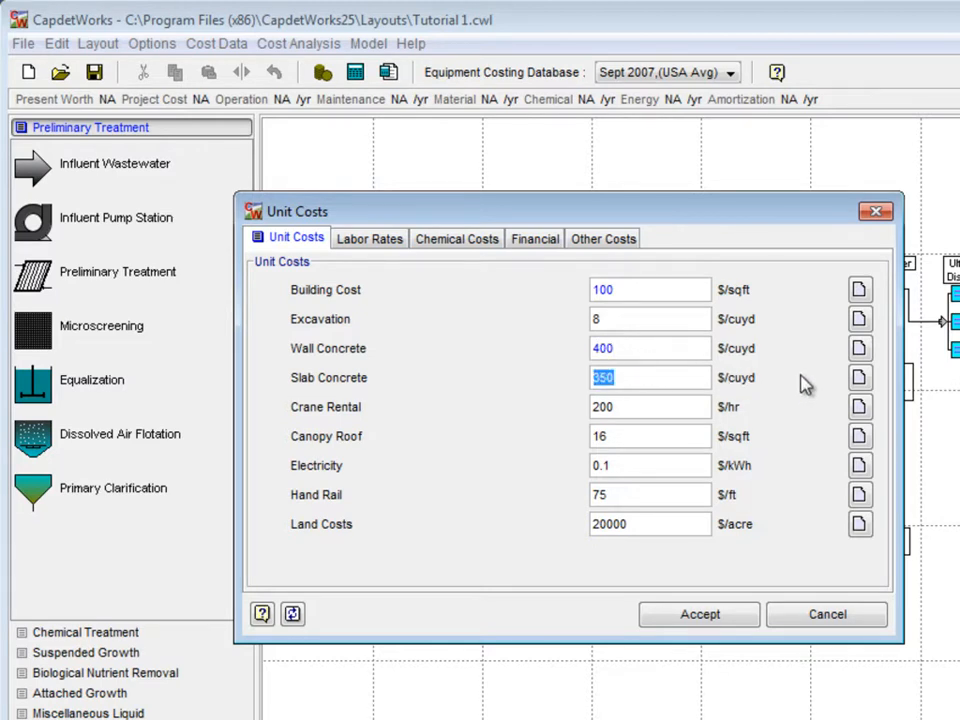
text(30)
drag(625, 465, 584, 465)
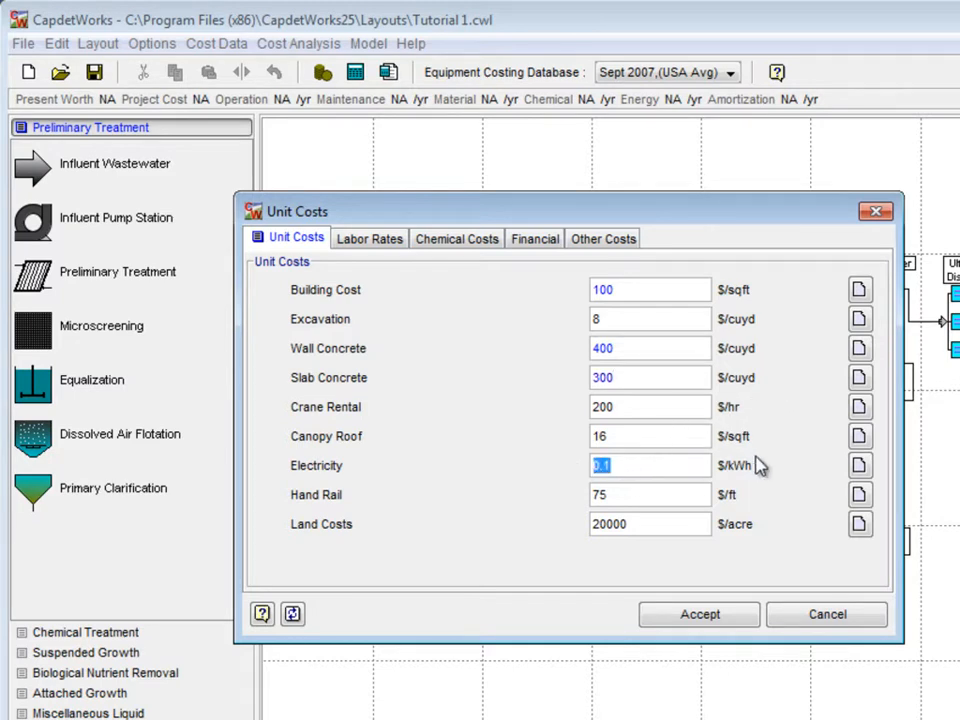
text(0)
Step: Set the interest rate to 6% on the Financial tab
click(536, 240)
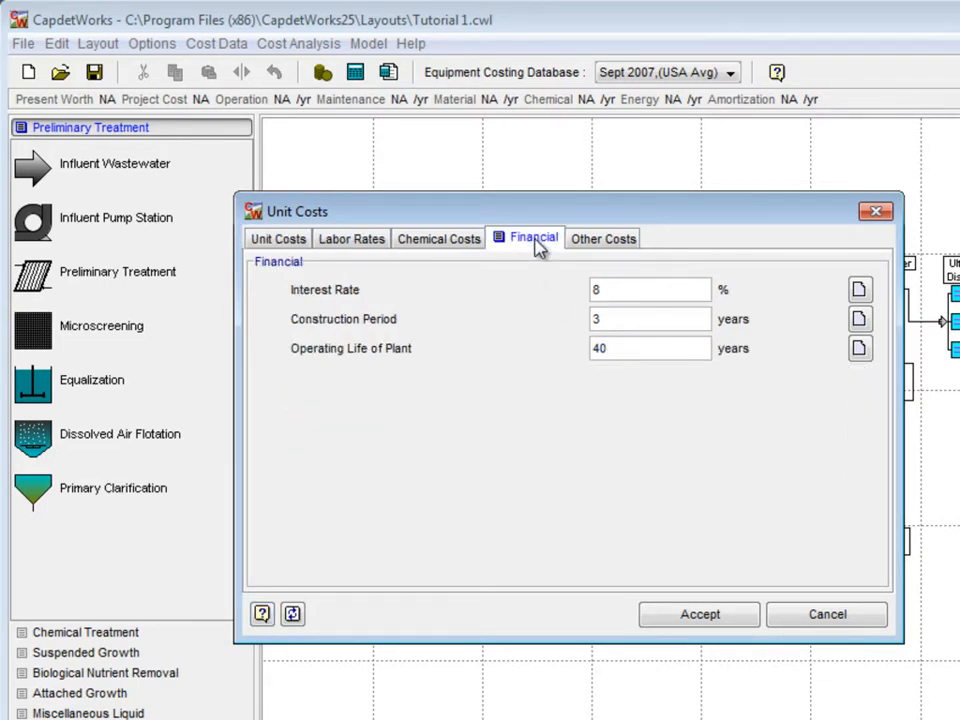
drag(639, 289, 574, 289)
text(6)
Step: Set the Engineering Design Fee to 10% and accept the cost settings
click(612, 242)
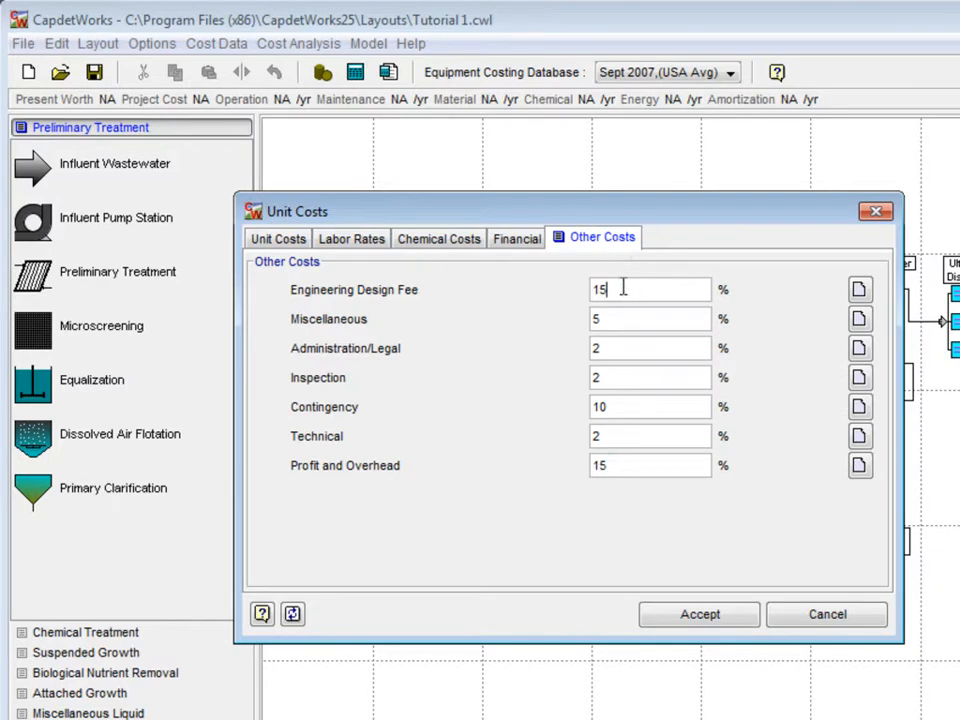
double_click(621, 286)
text(10)
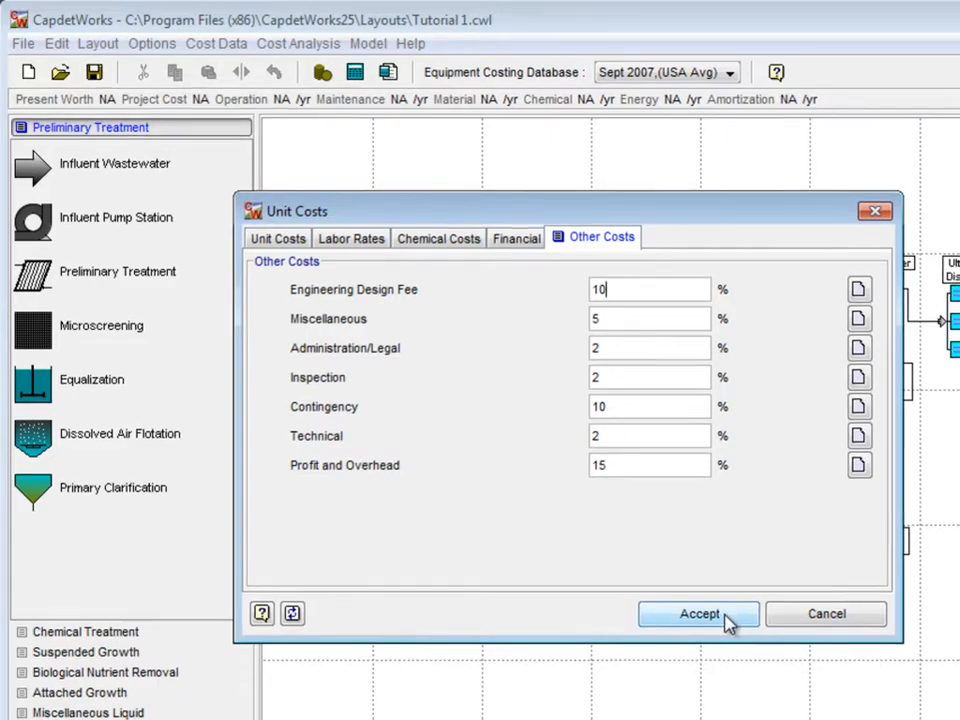
click(679, 596)
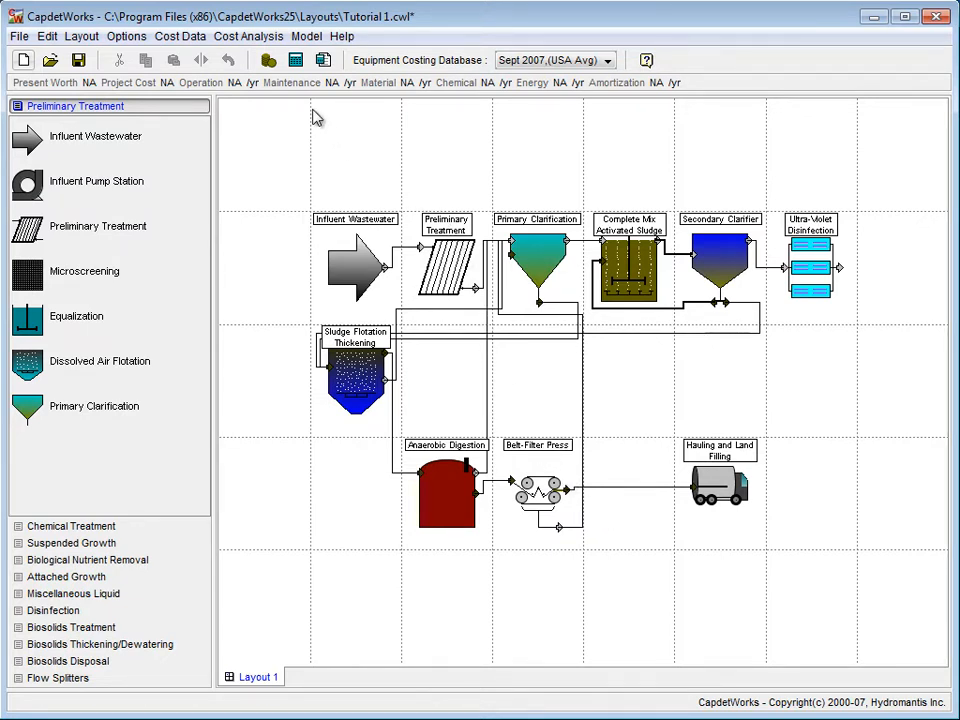
Step: Solve the layout, yielding Present Worth $79,700,000 and Project Cost $50,500,000
click(296, 62)
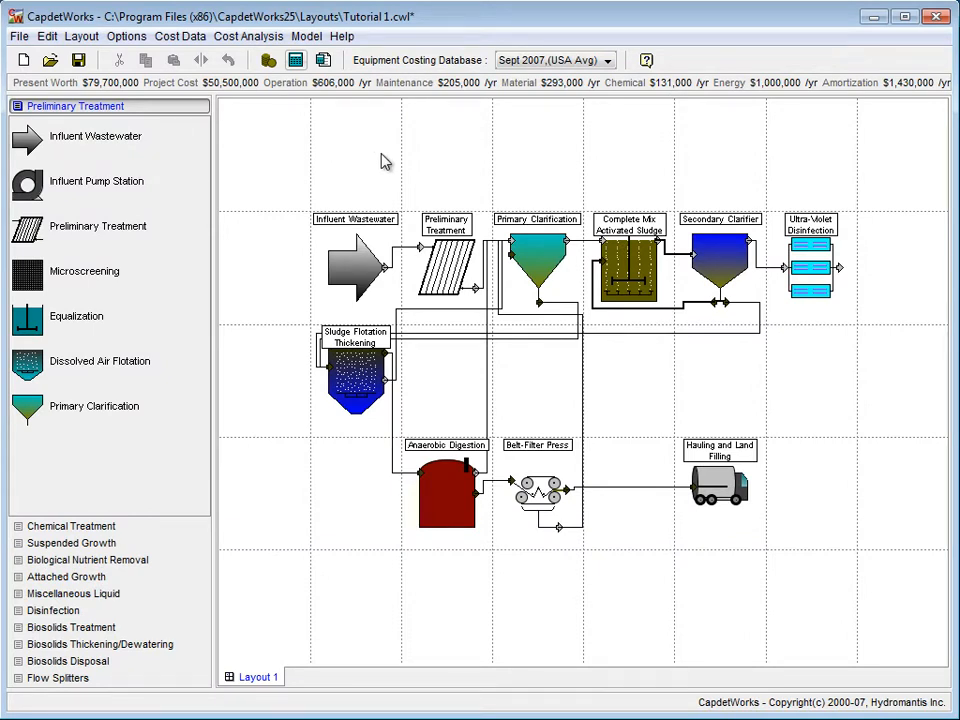
right_click(629, 274)
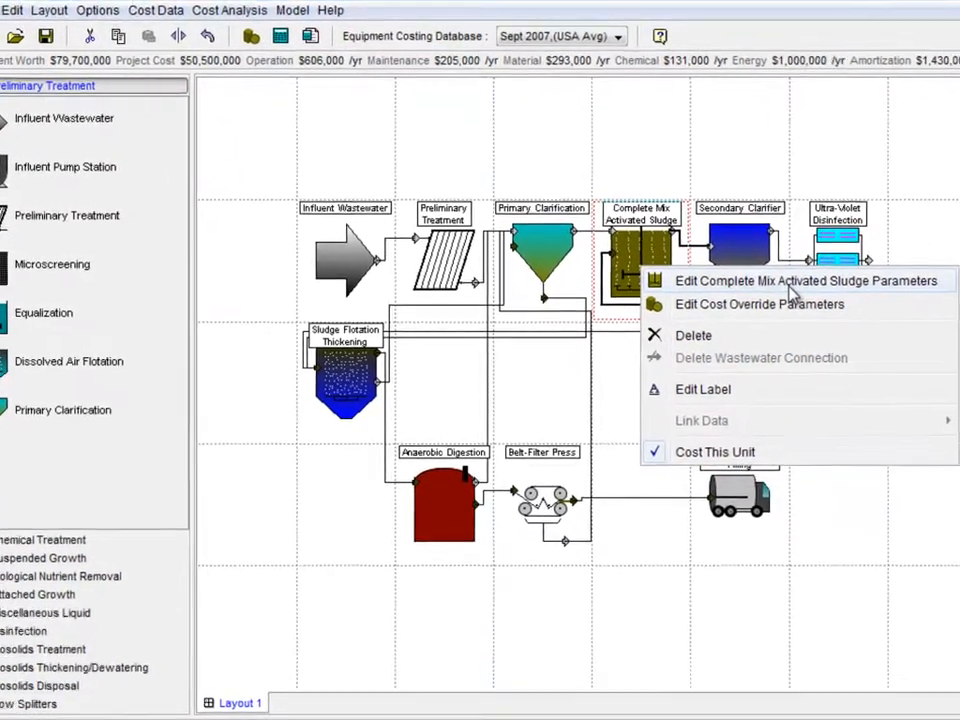
click(768, 289)
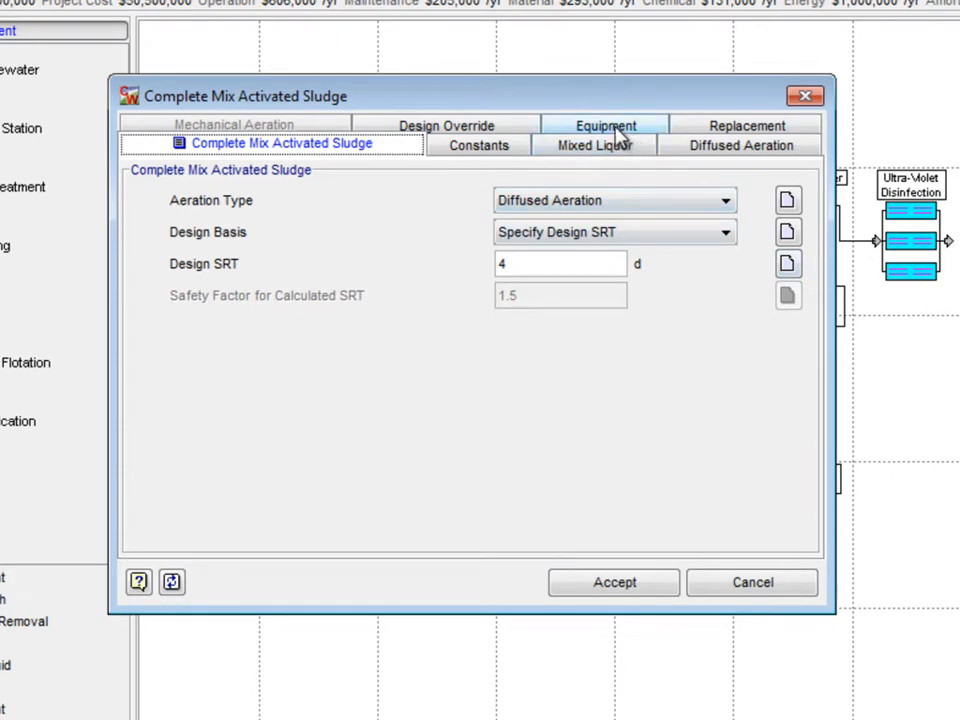
click(606, 127)
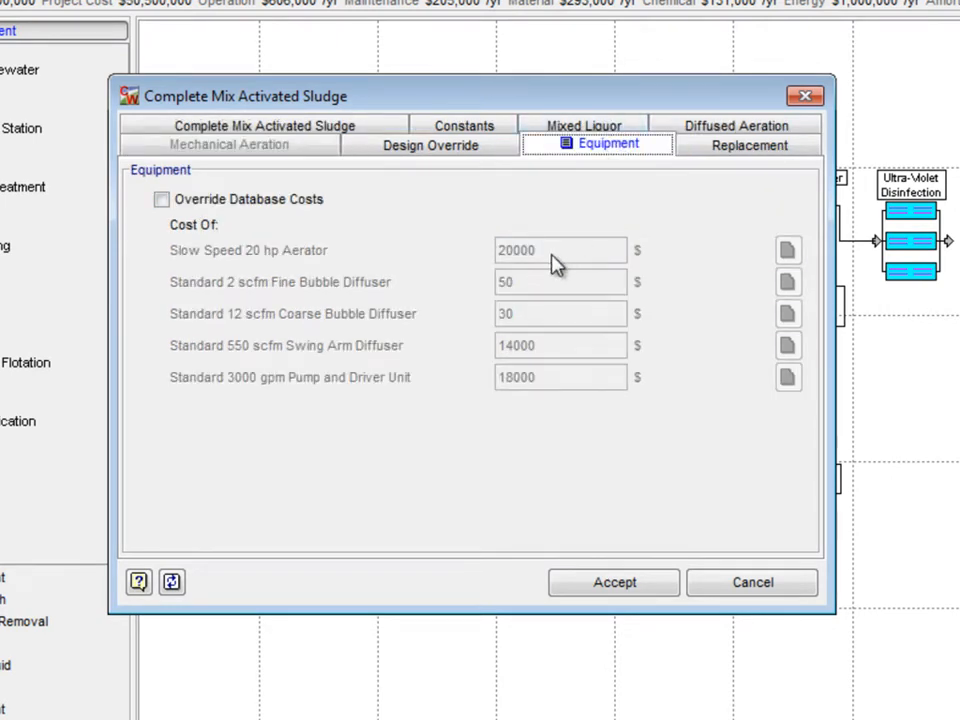
mouse_move(557, 264)
click(745, 588)
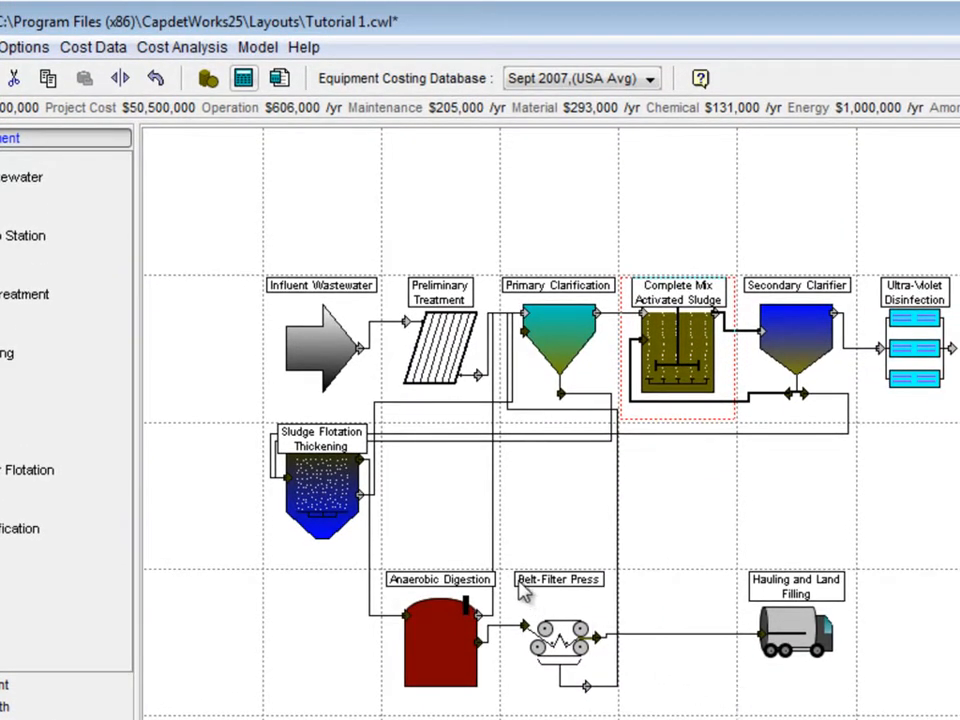
Step: In Cost Indices, set Marshall and Swift Index to 1420 with note 'Tutorial 2 Example'
click(108, 54)
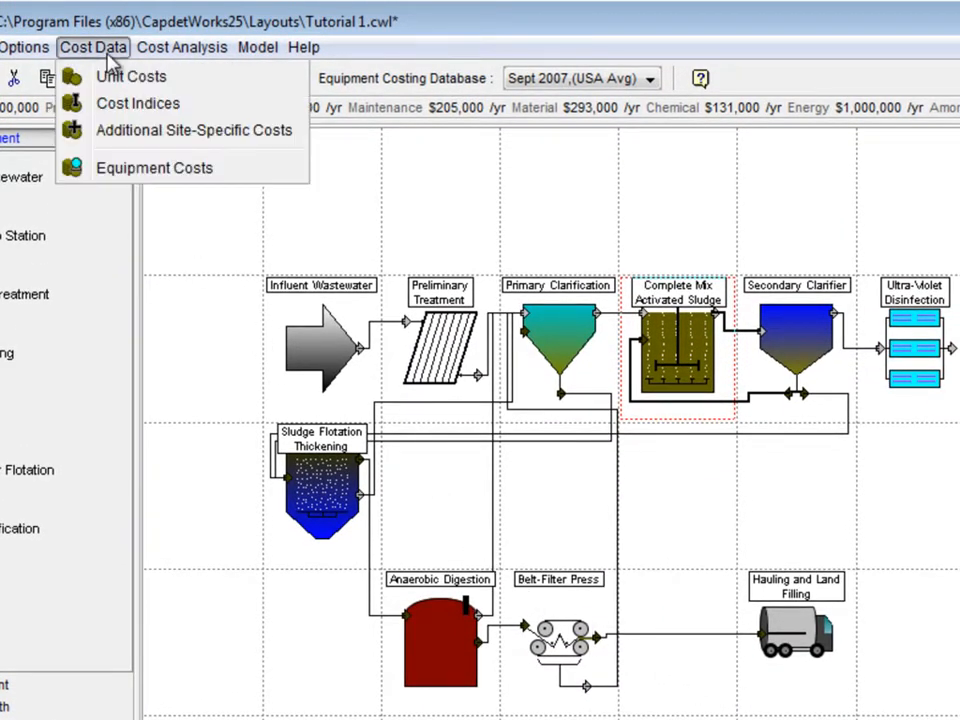
click(121, 108)
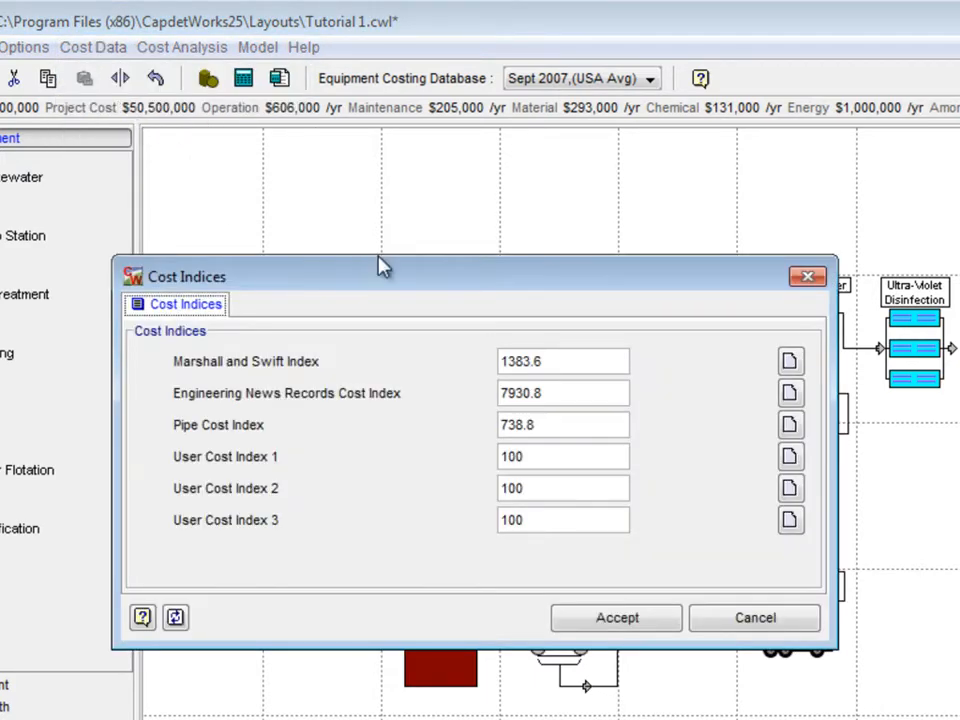
drag(573, 360, 439, 347)
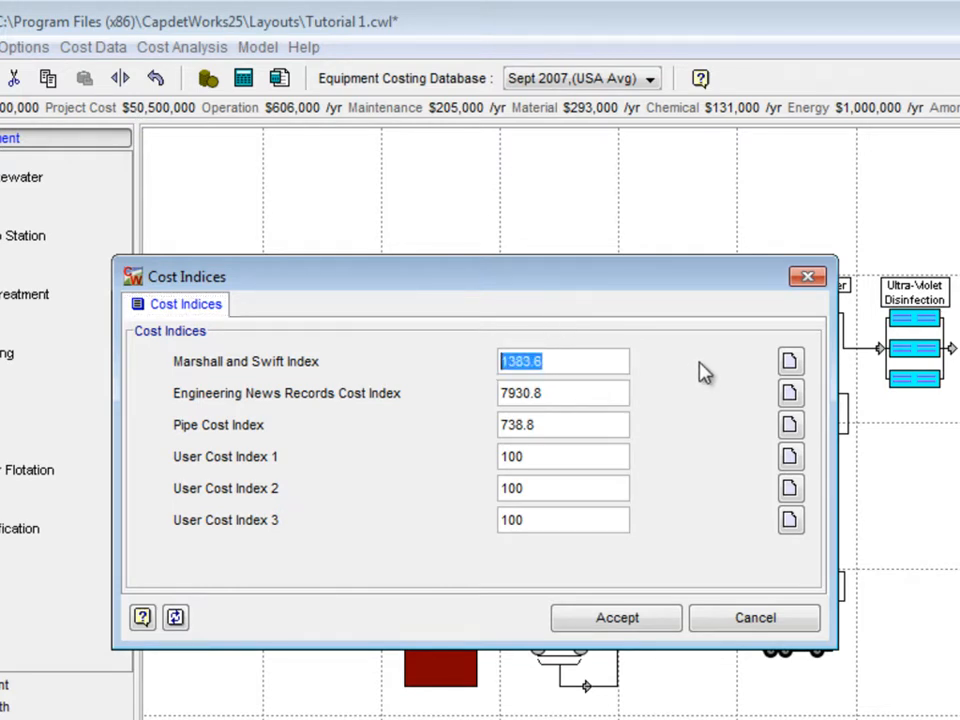
text(1420)
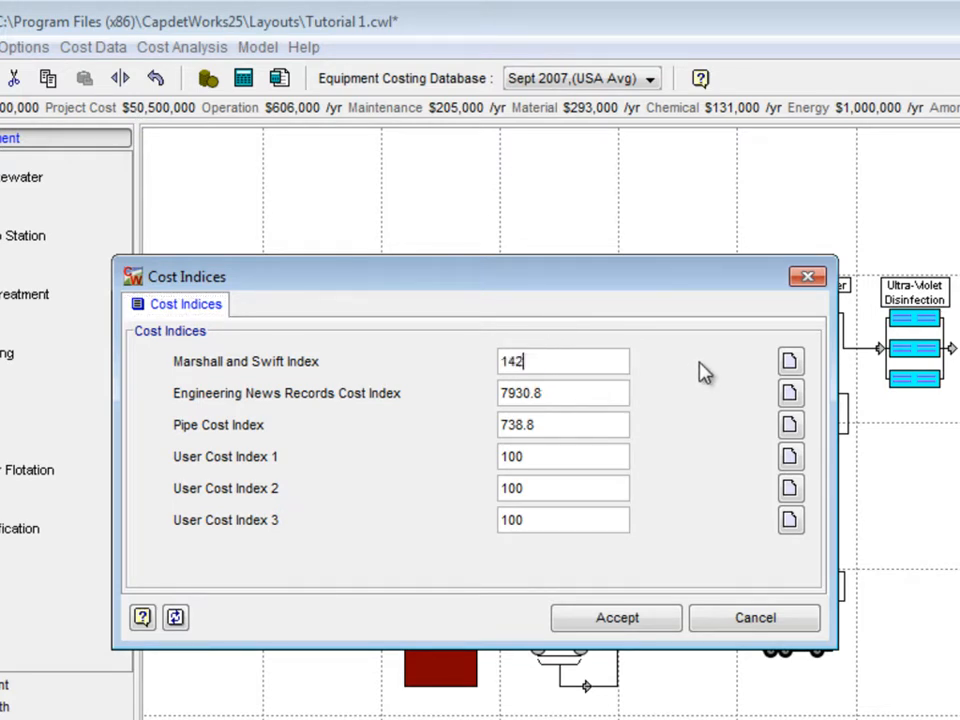
click(790, 362)
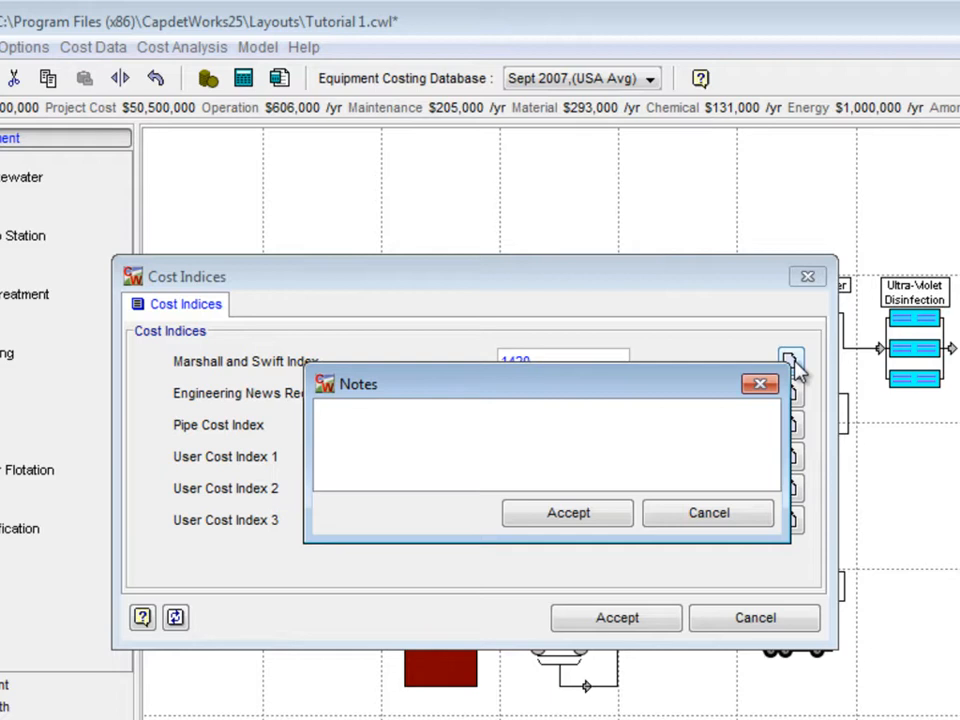
text(Tutorial 2 E)
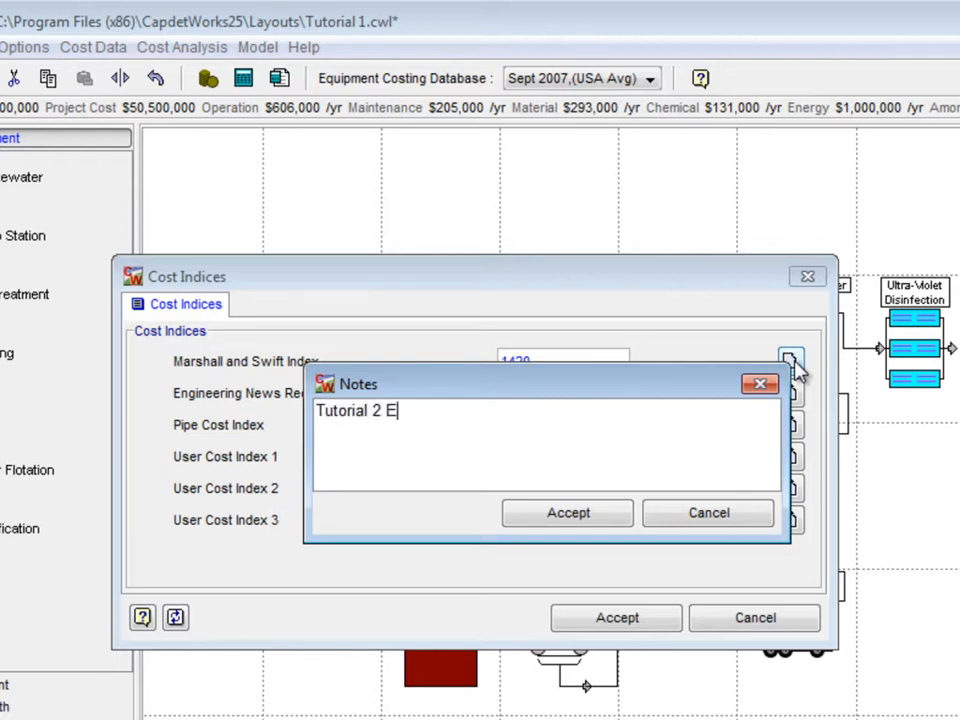
text(xample)
click(617, 516)
Step: Set the ENR Cost Index to 8000 with note 'Tutorial 2 Example' and accept the indices
drag(575, 392, 478, 393)
text(80)
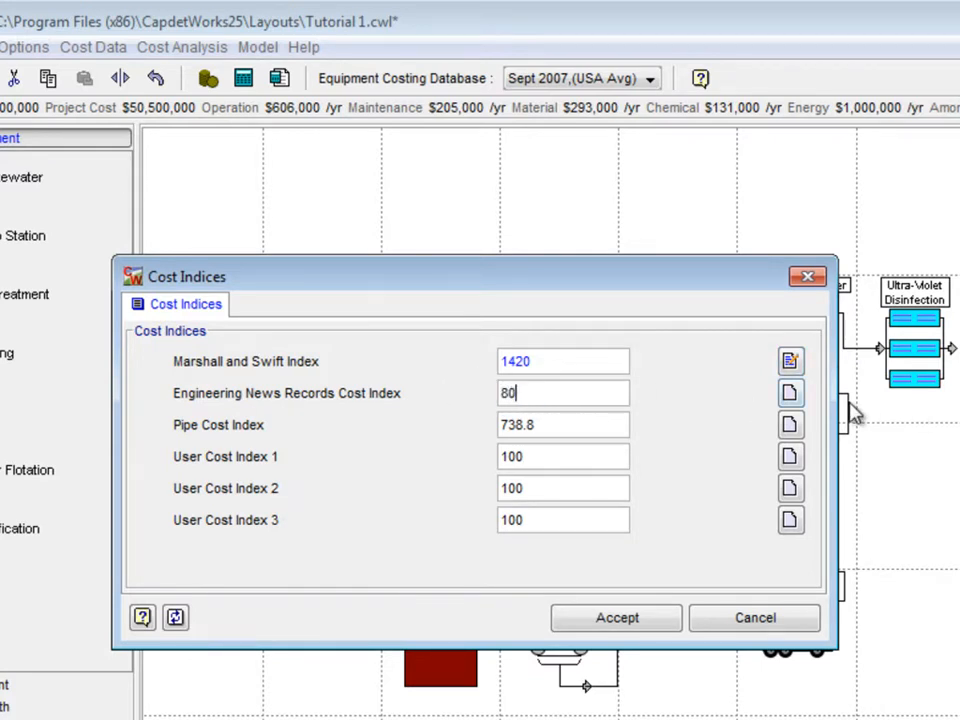
text(00)
click(791, 395)
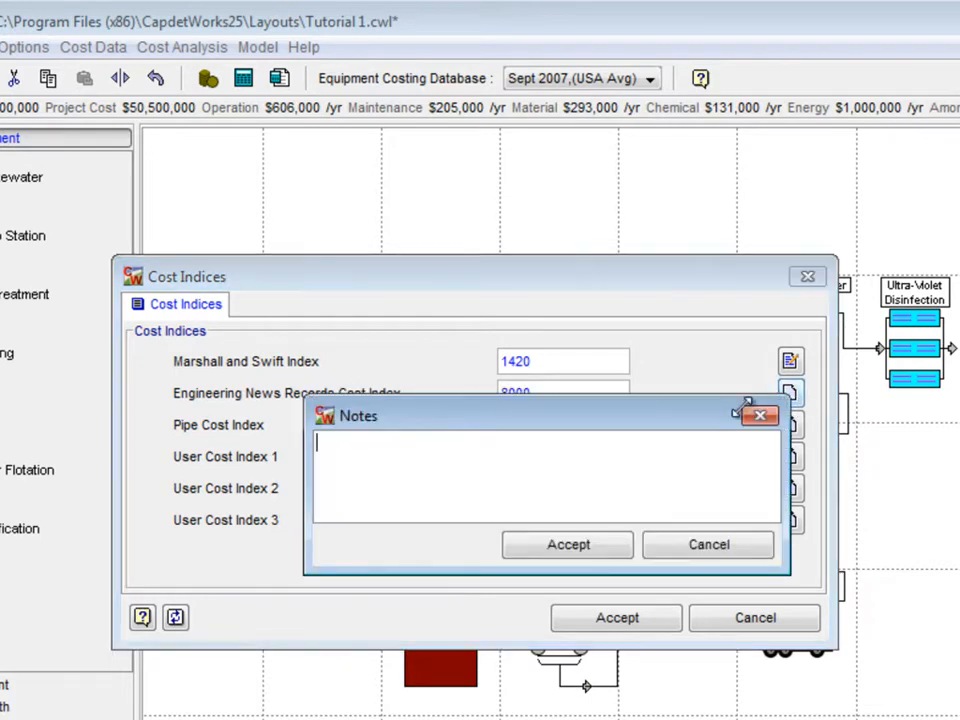
text(Tutorial 2)
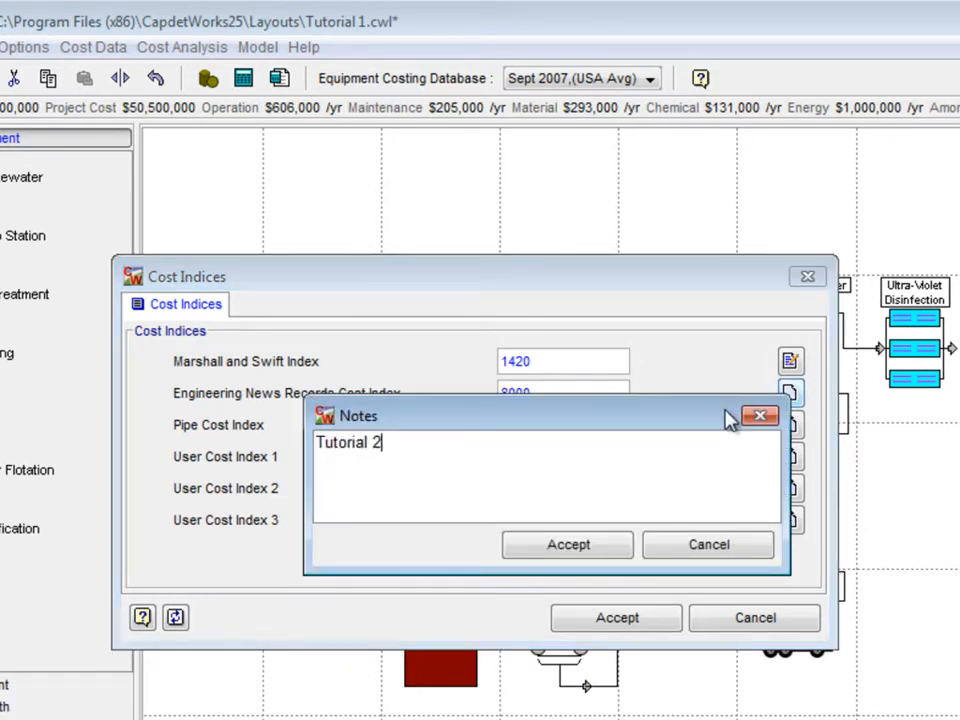
text( Example)
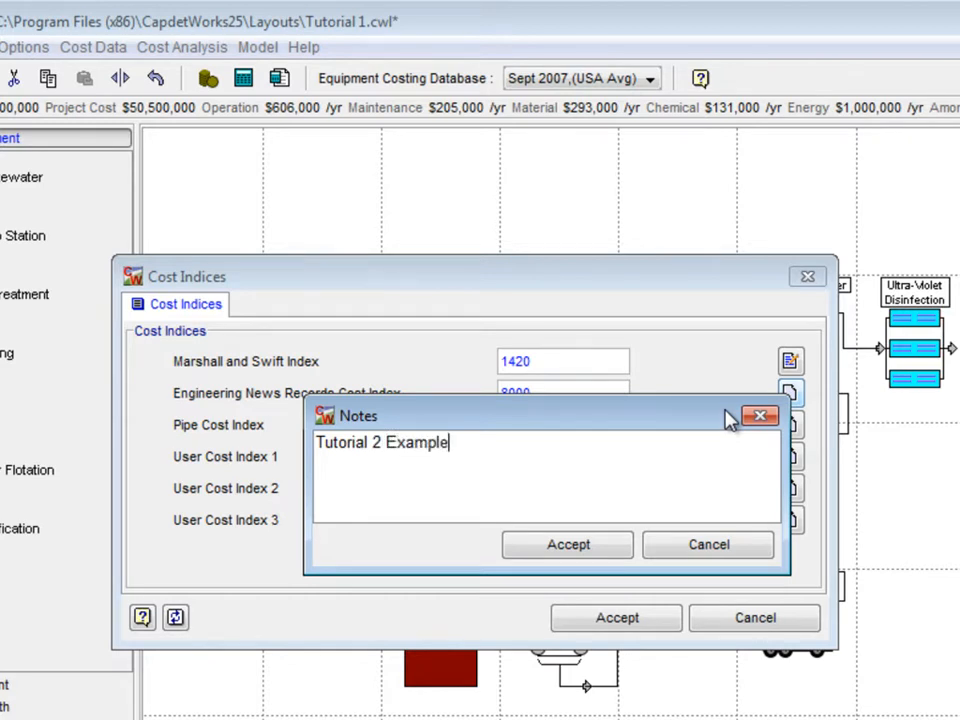
click(615, 551)
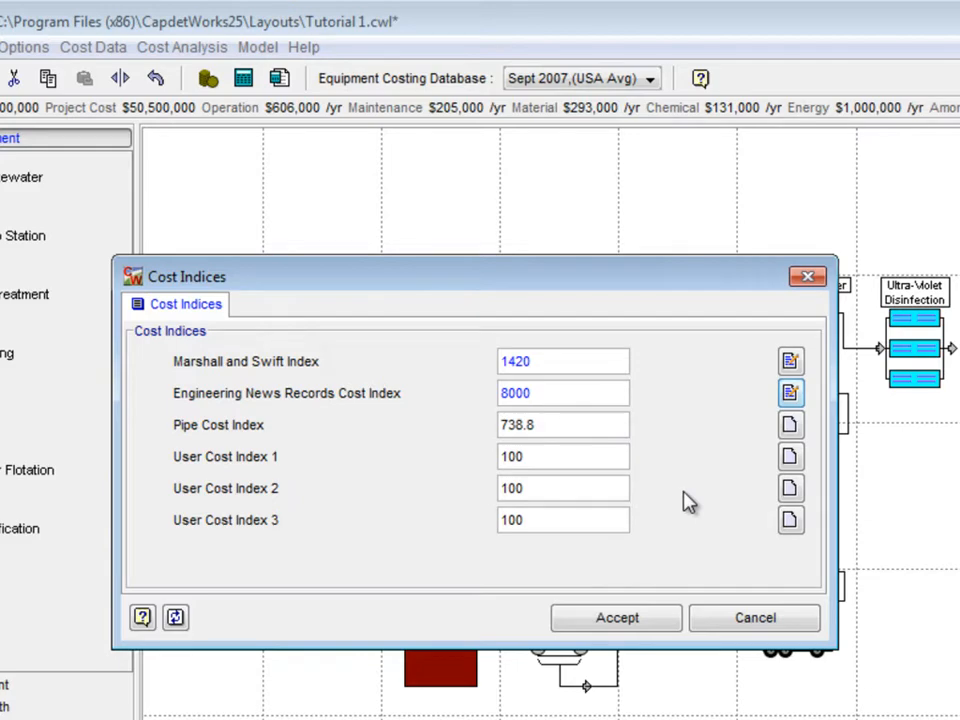
click(617, 619)
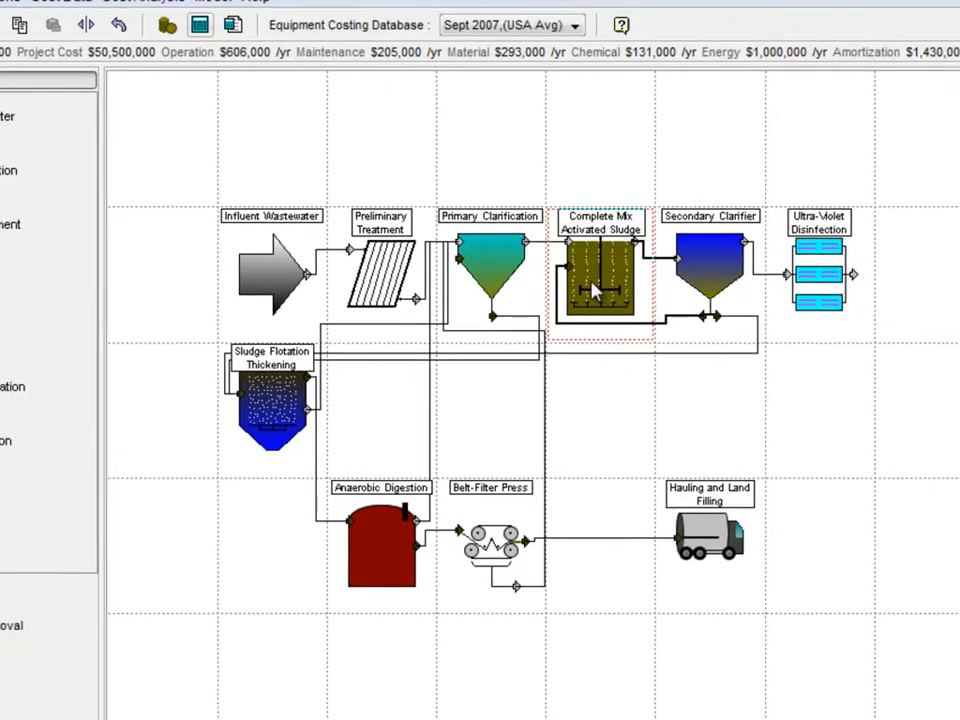
Step: Review the Complete Mix Activated Sludge slow-speed 20 hp aerator cost of 20500, then close it
right_click(595, 290)
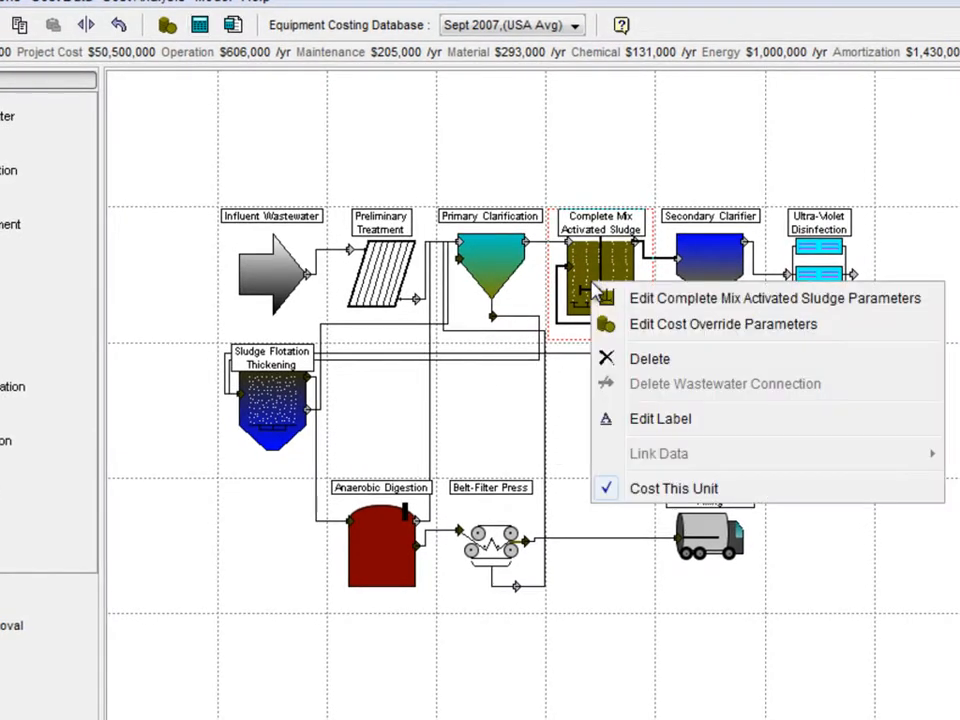
click(763, 299)
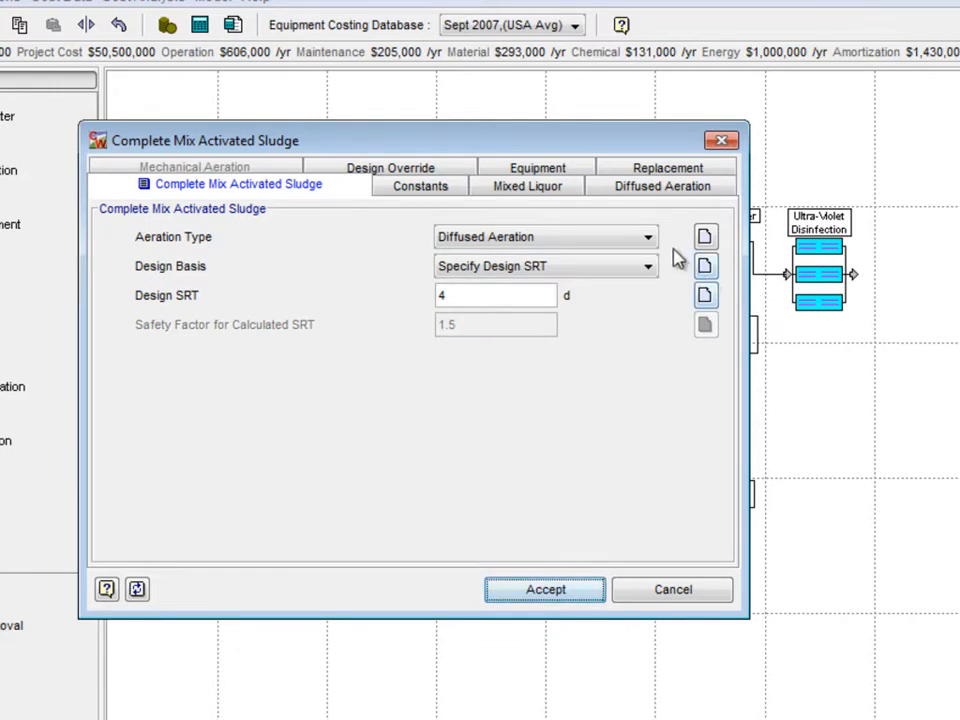
click(558, 172)
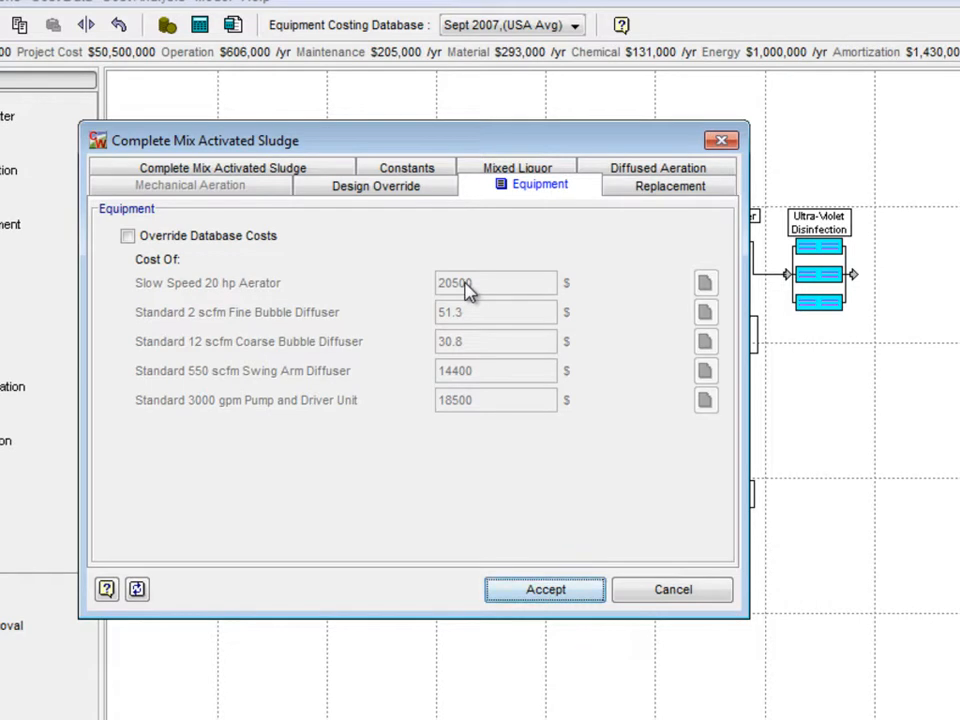
mouse_move(468, 288)
click(545, 591)
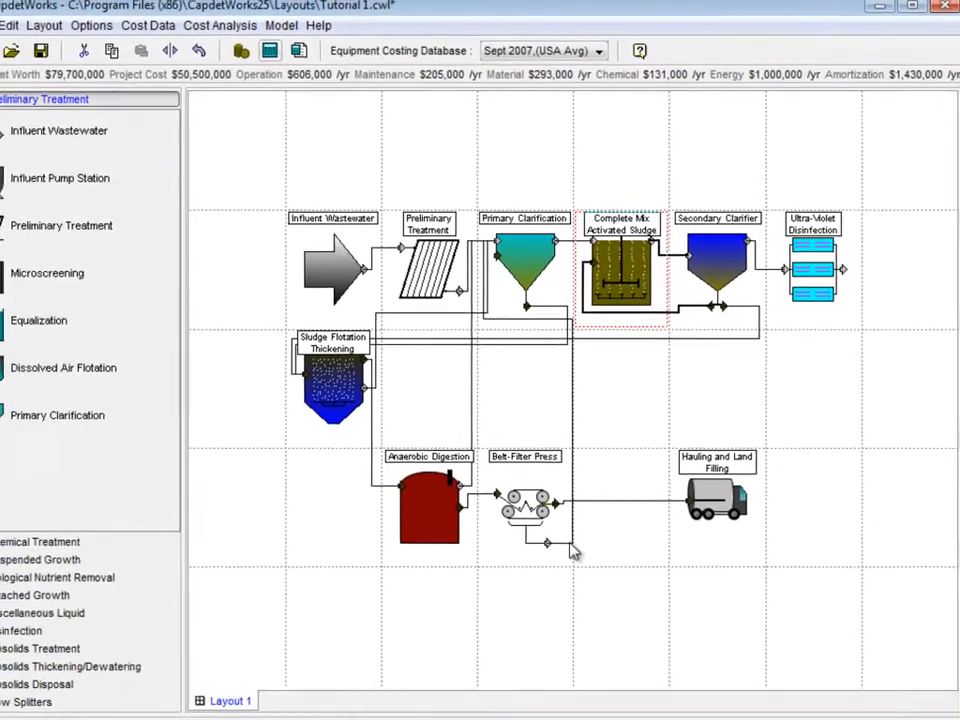
Step: In Equipment Costs, add a new equipment cost database named 'Tutorial 2'
click(178, 36)
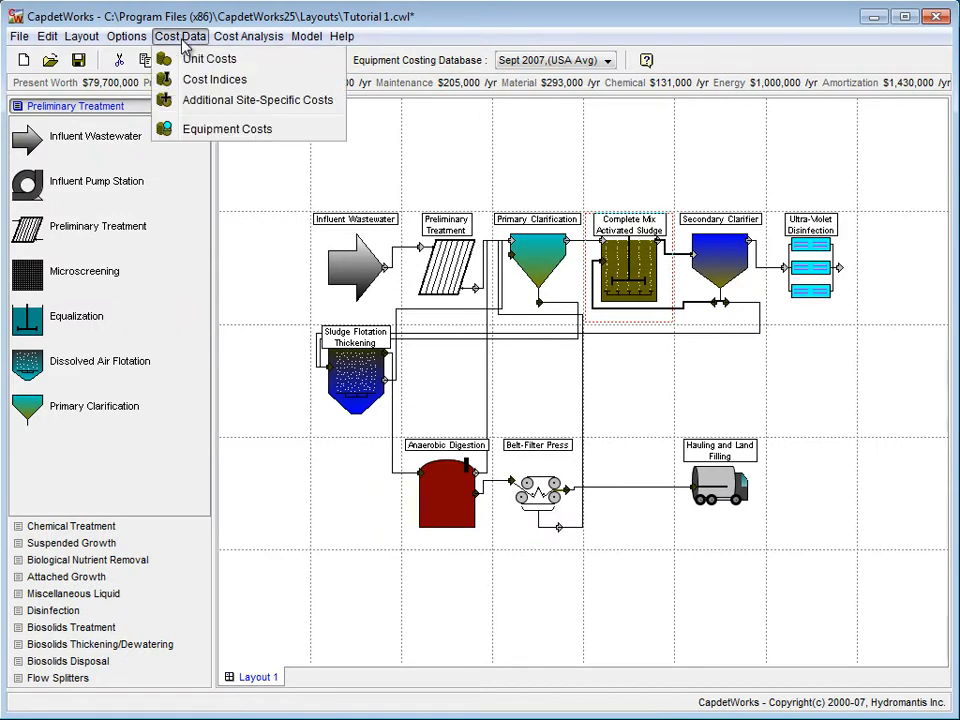
click(205, 130)
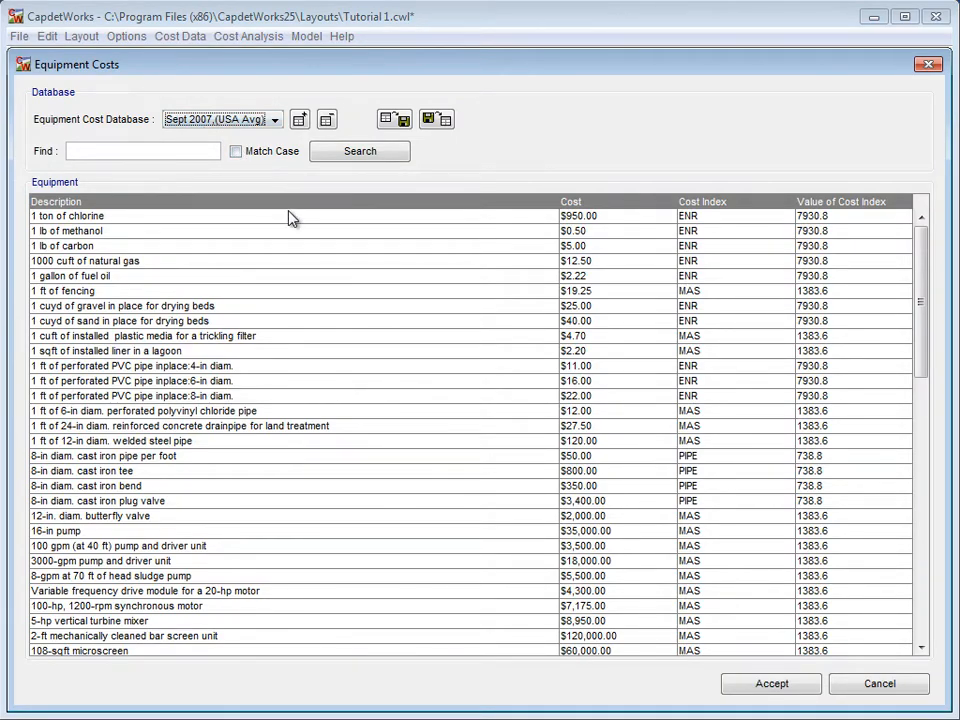
click(197, 261)
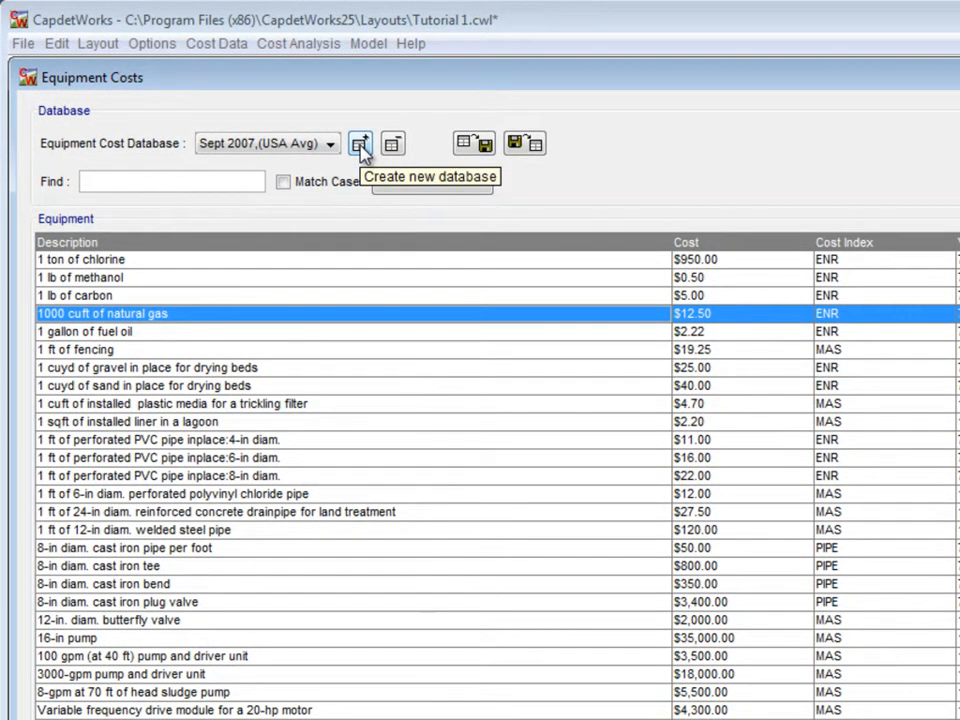
click(360, 145)
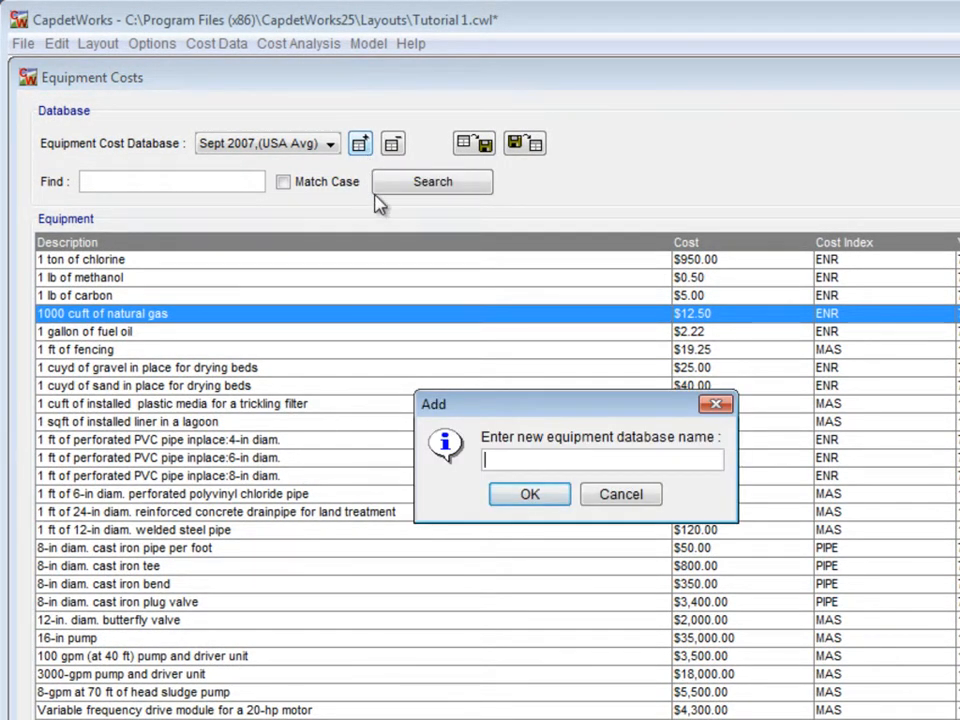
text(Tutorial 2)
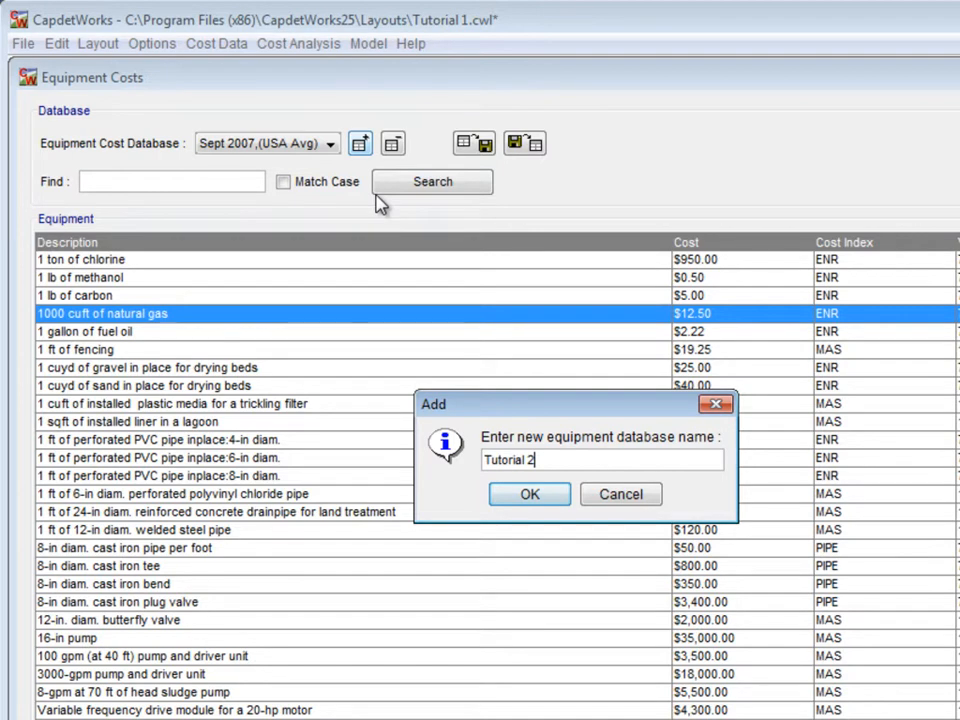
click(543, 505)
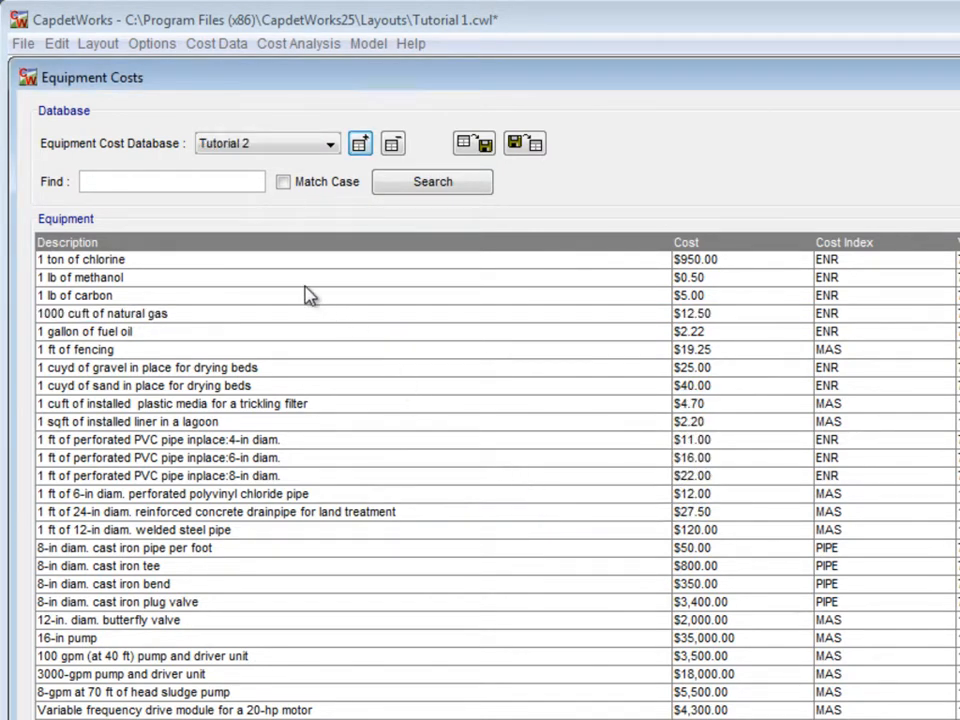
Step: Find the 'slow' speed 20-hp aerator and set its cost to 22000 and cost index value to 1420
click(125, 187)
text(slow)
click(432, 182)
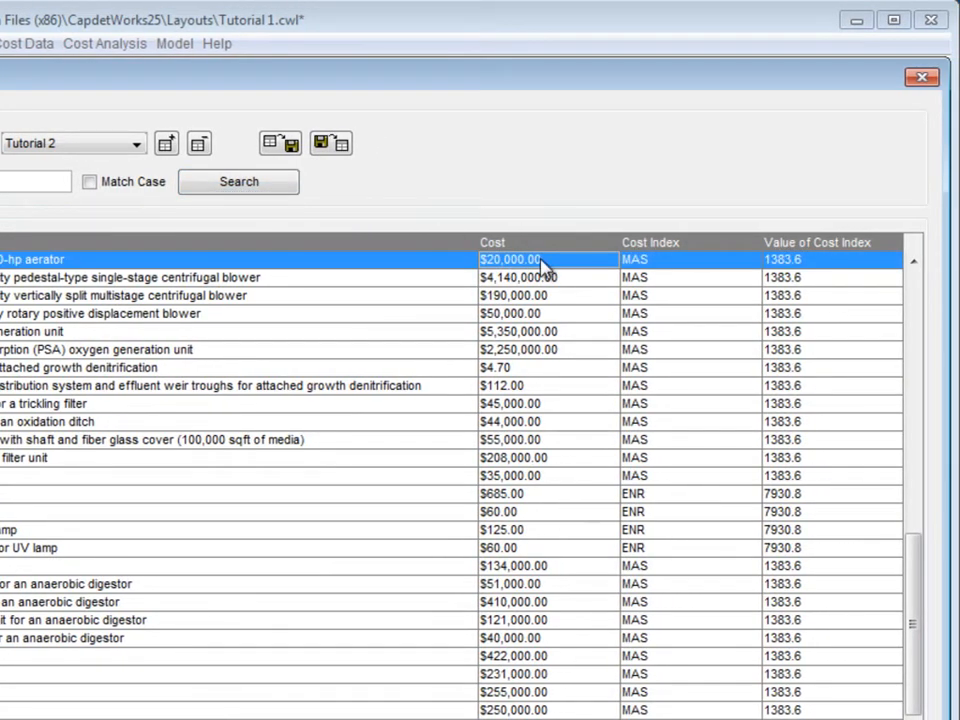
double_click(541, 259)
drag(472, 259, 560, 259)
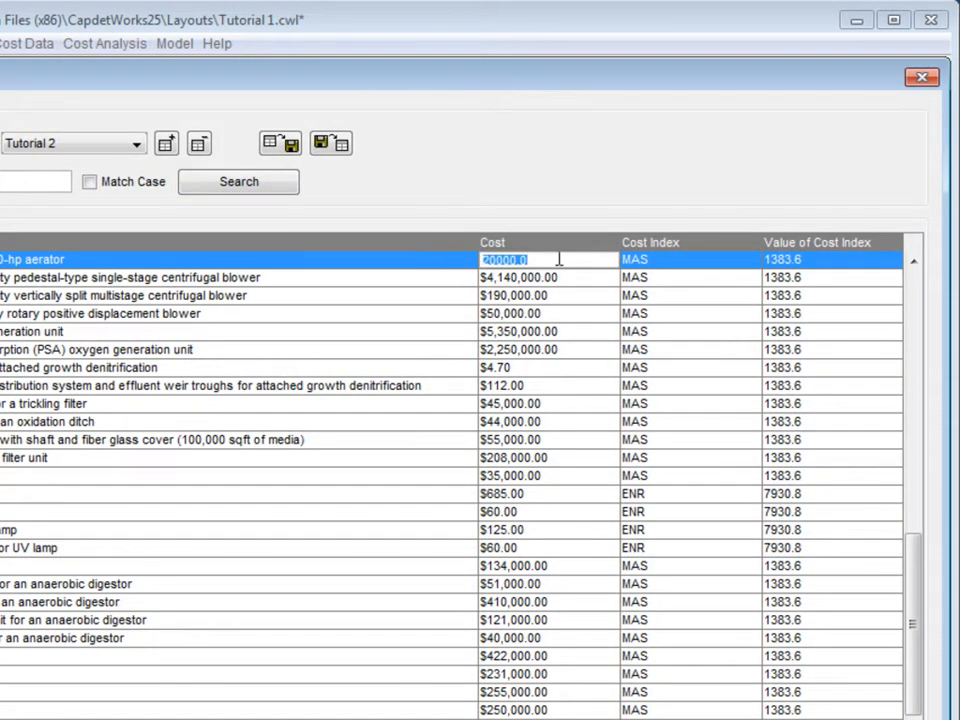
text(2)
double_click(787, 260)
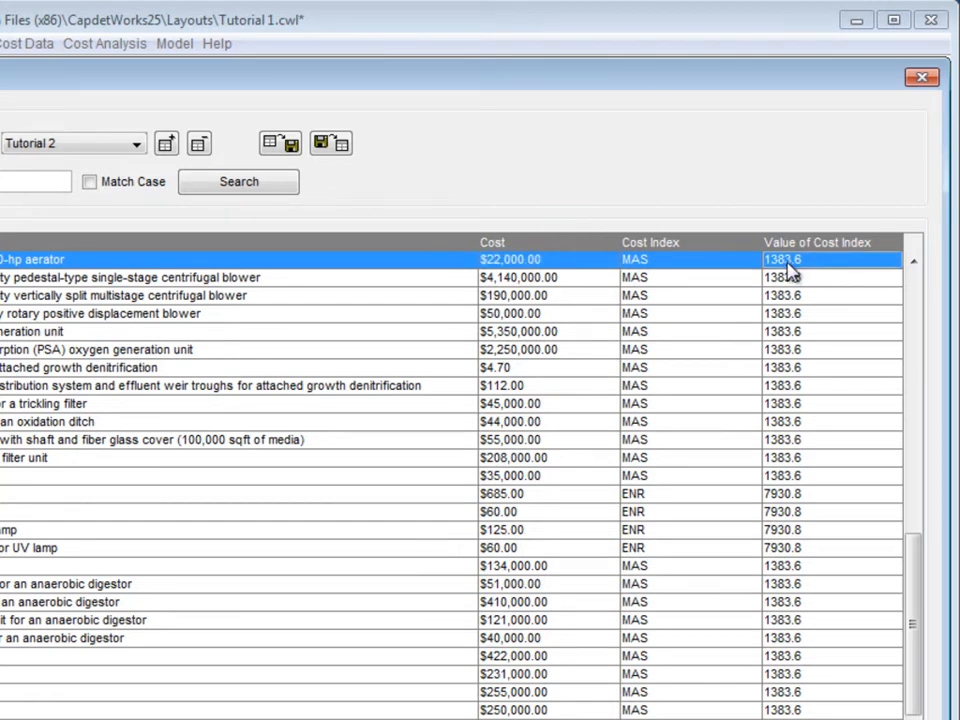
drag(815, 259, 735, 259)
text(1420)
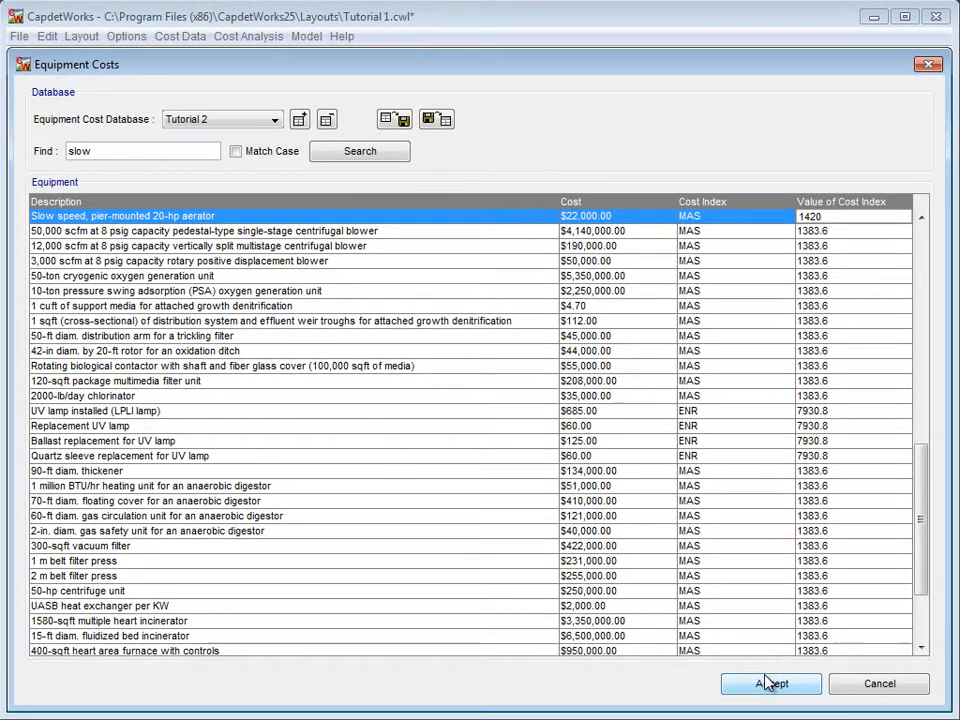
click(768, 684)
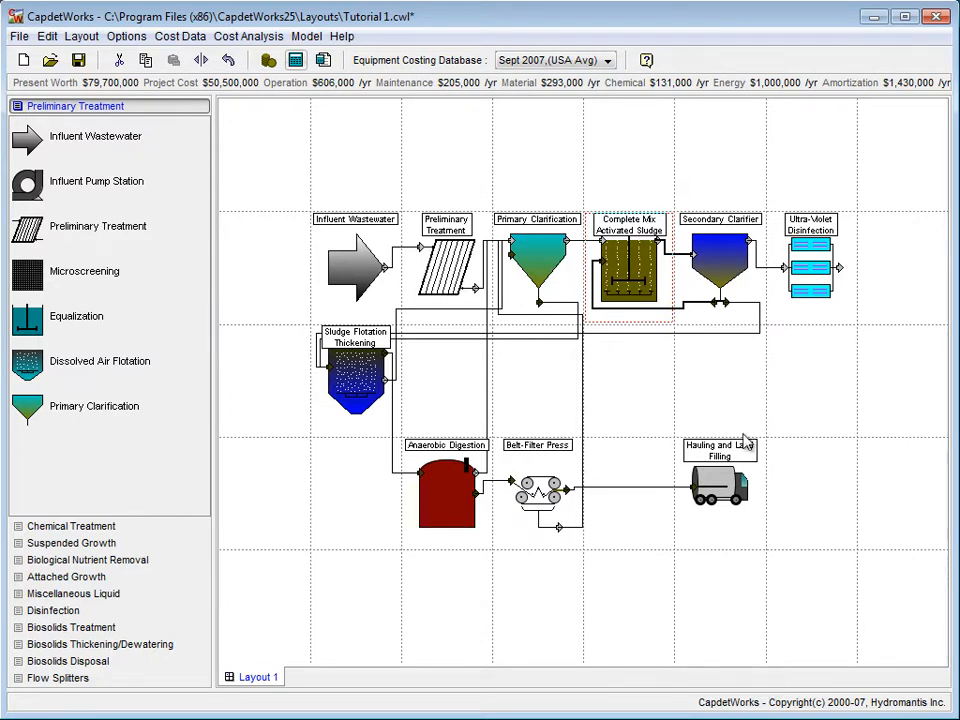
Step: Select the Tutorial 2 equipment database and re-cost the layout to $80,300,000 present worth
click(609, 62)
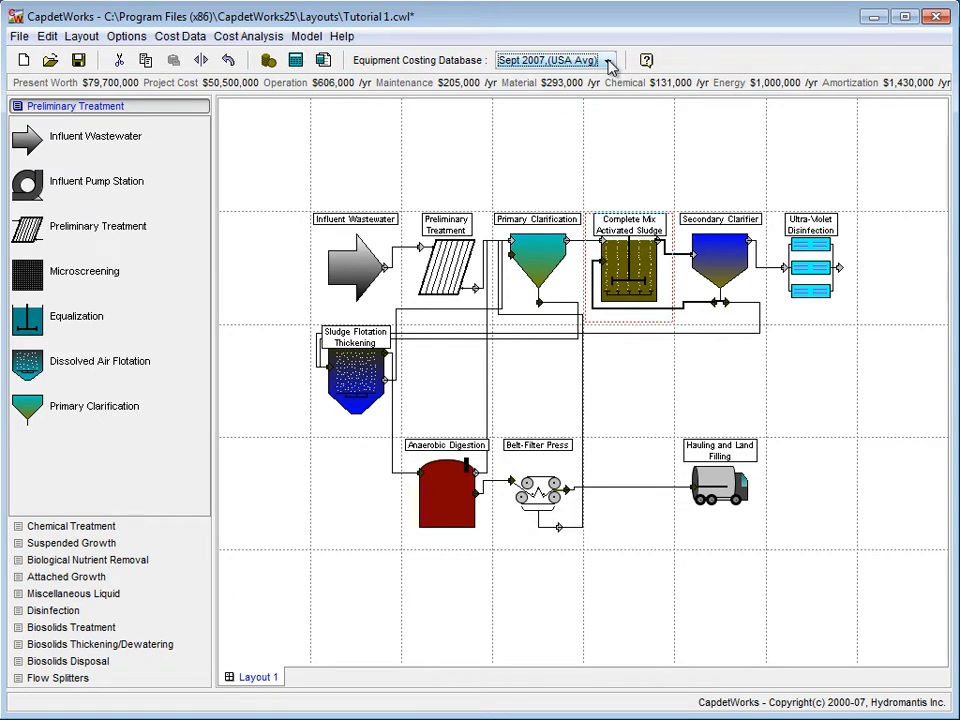
click(607, 60)
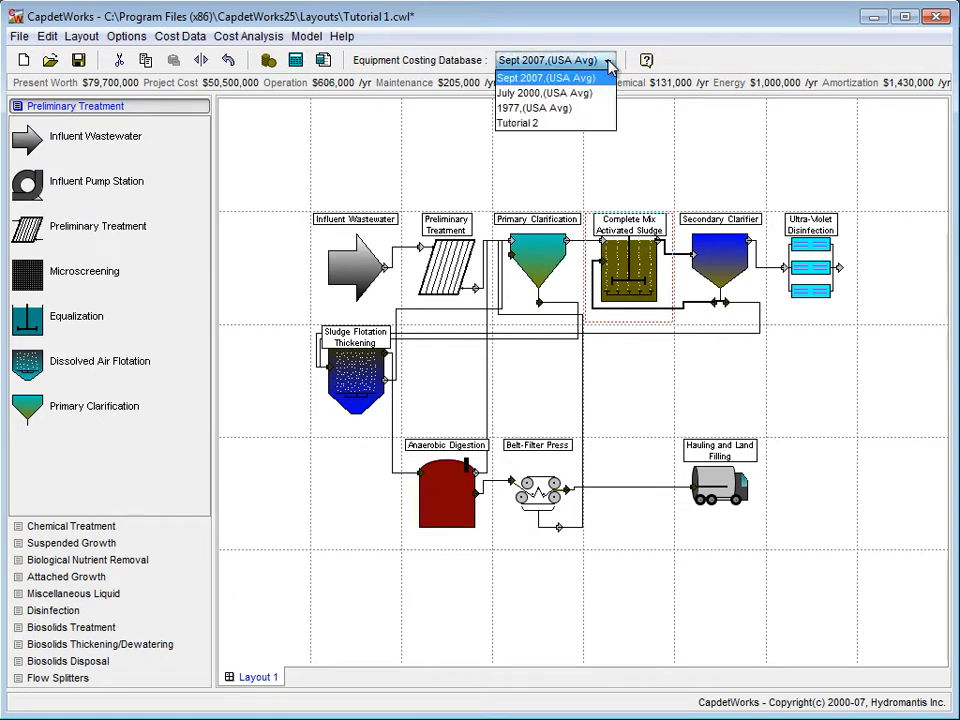
click(583, 124)
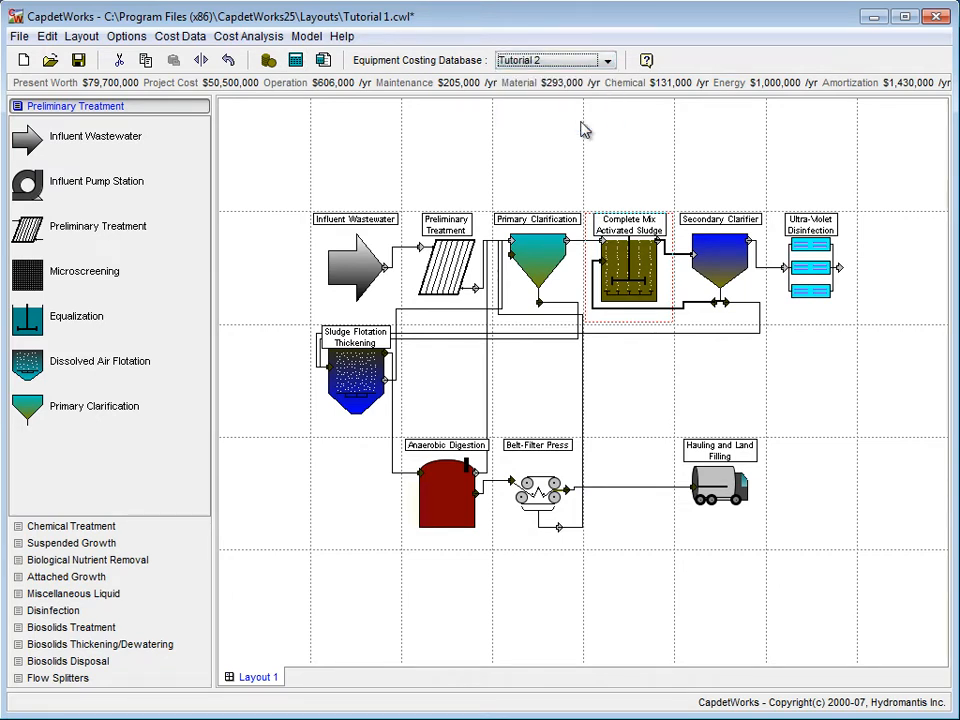
click(295, 61)
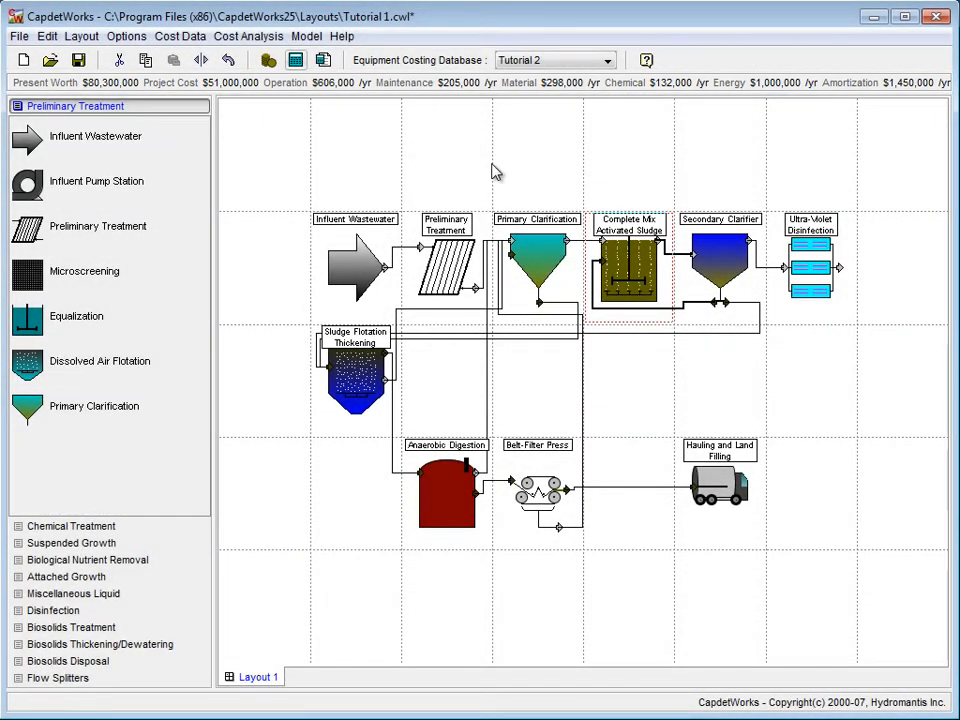
right_click(622, 265)
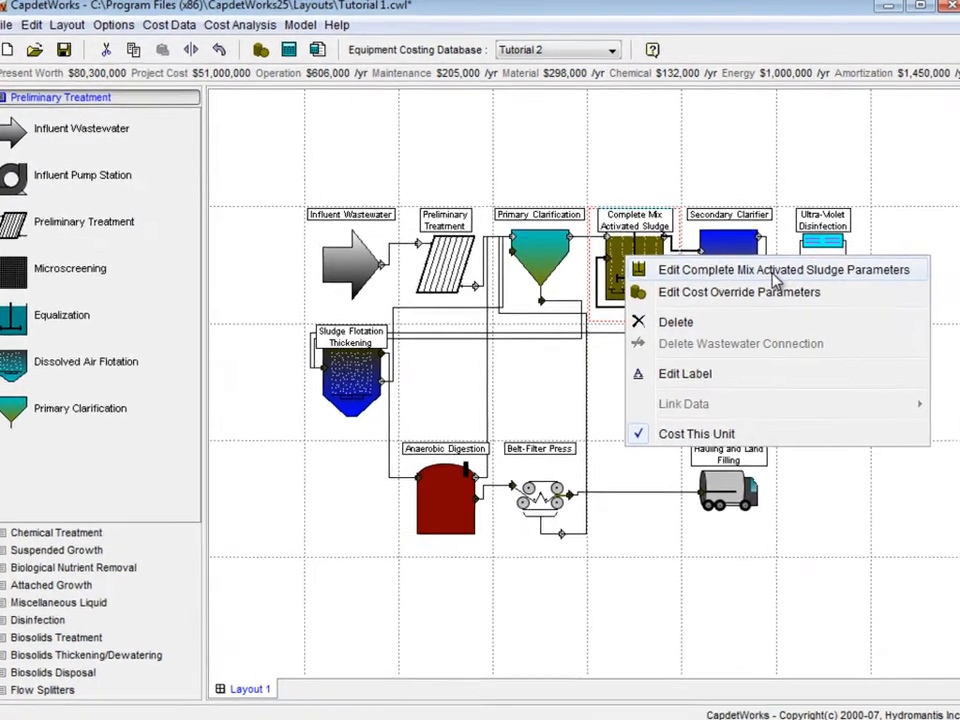
click(775, 272)
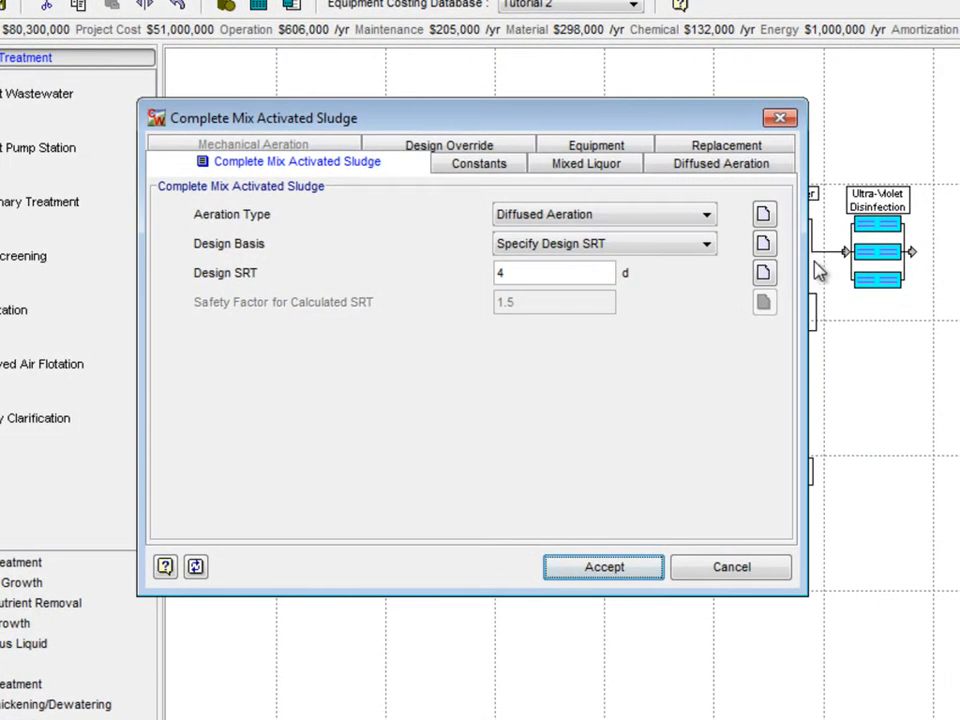
click(620, 149)
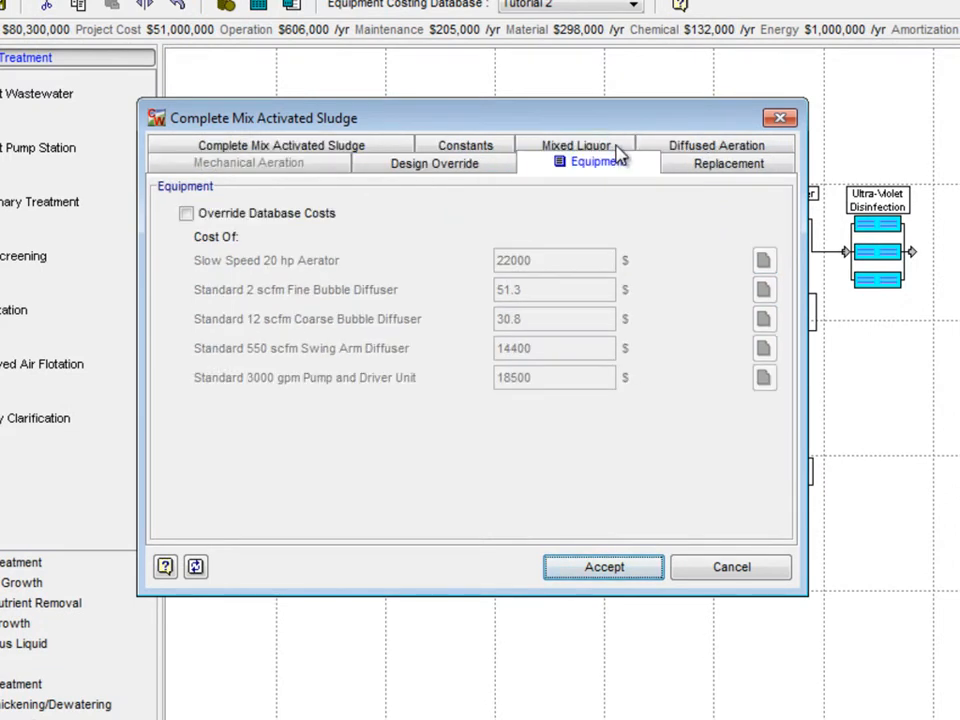
mouse_move(572, 268)
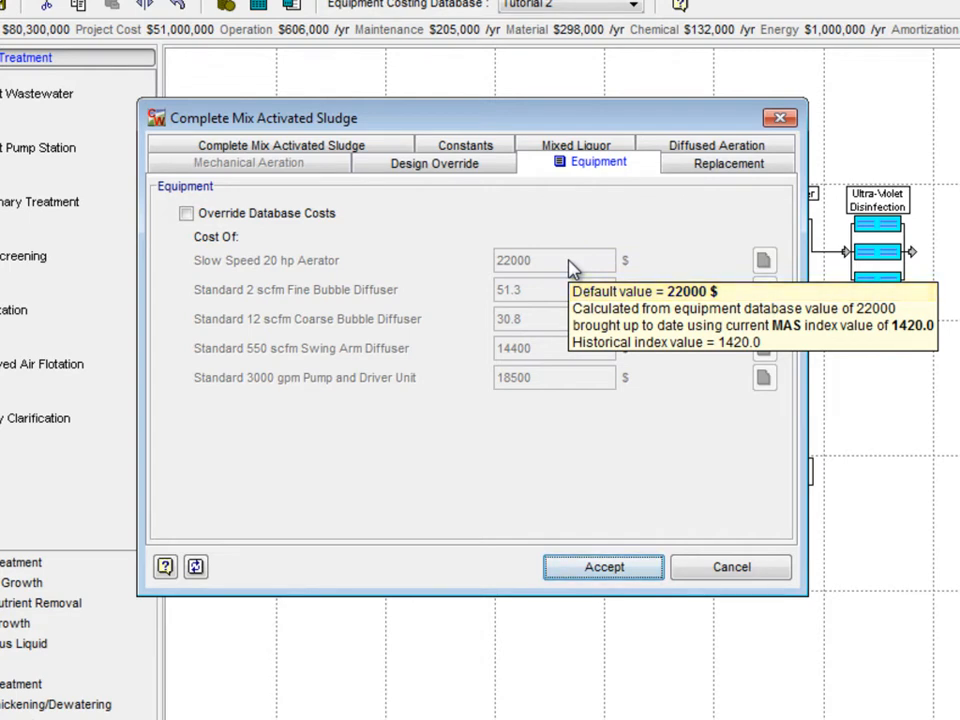
click(594, 567)
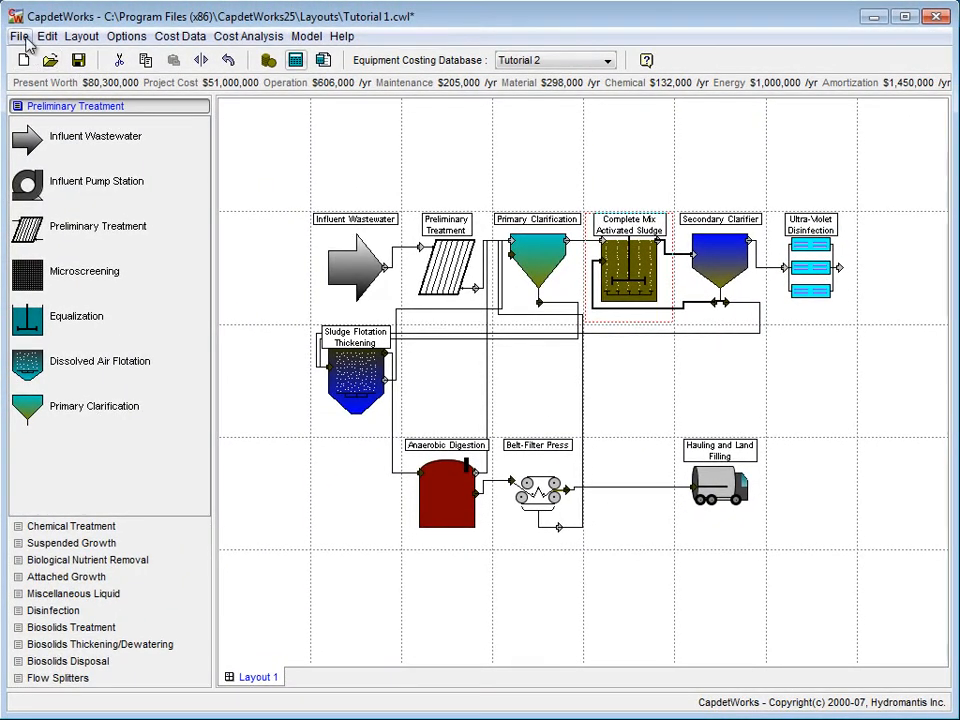
Step: Save the layout as 'Tutorial 2' in the Layouts folder
click(20, 37)
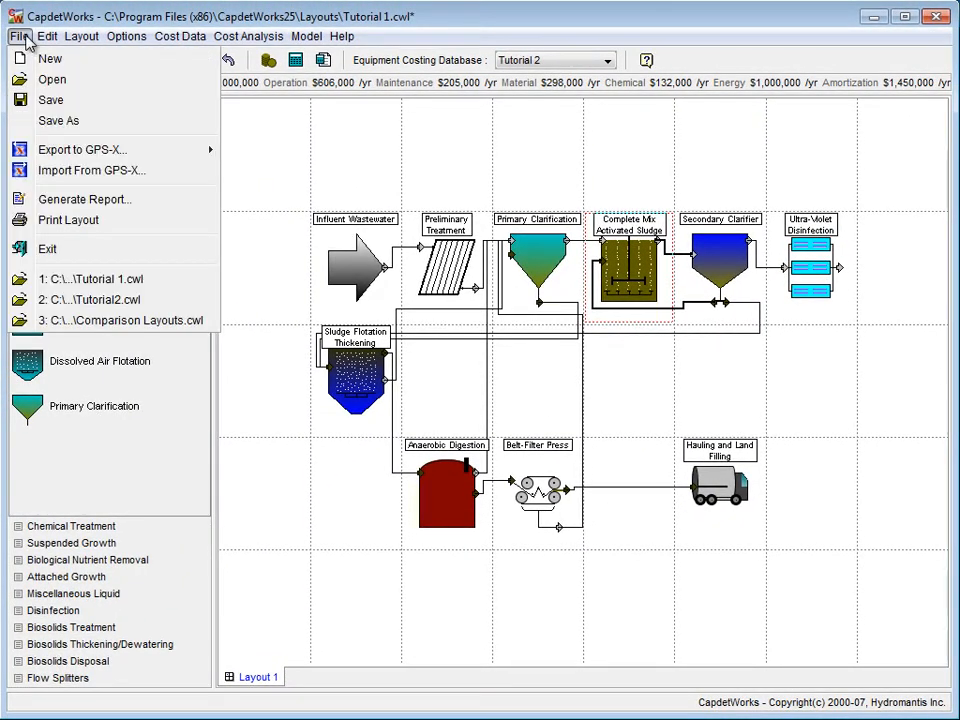
click(60, 120)
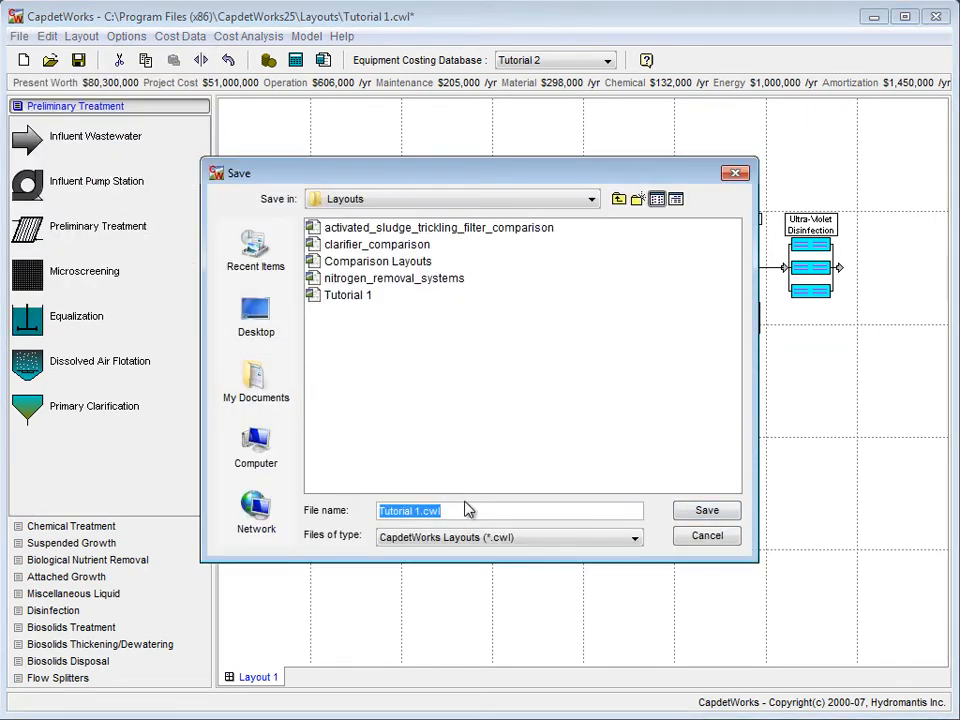
text(T)
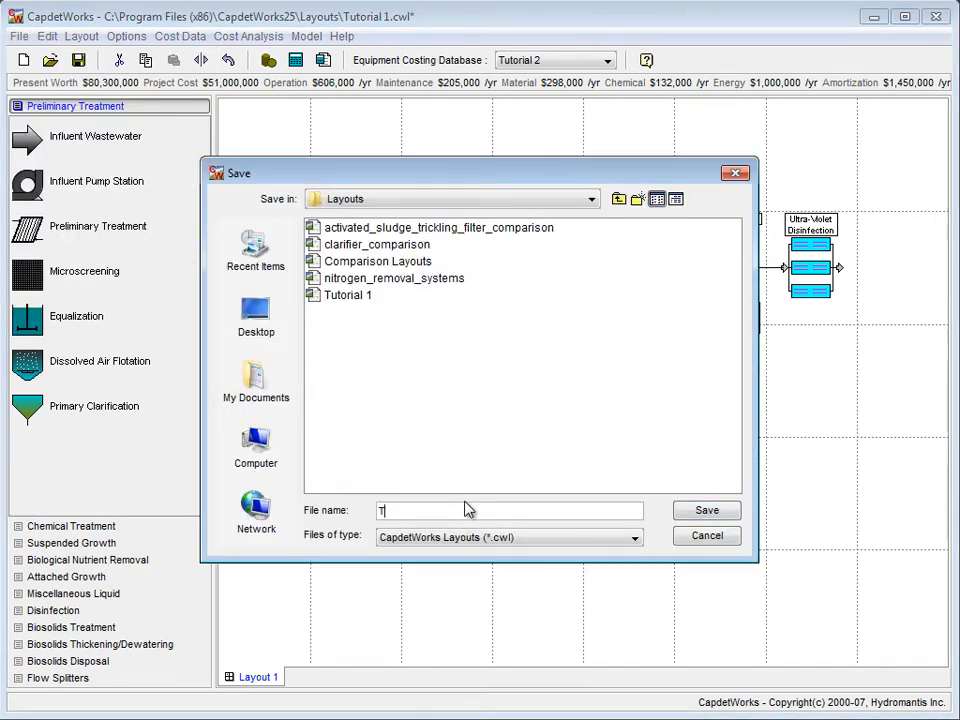
text(utorial 2)
click(707, 511)
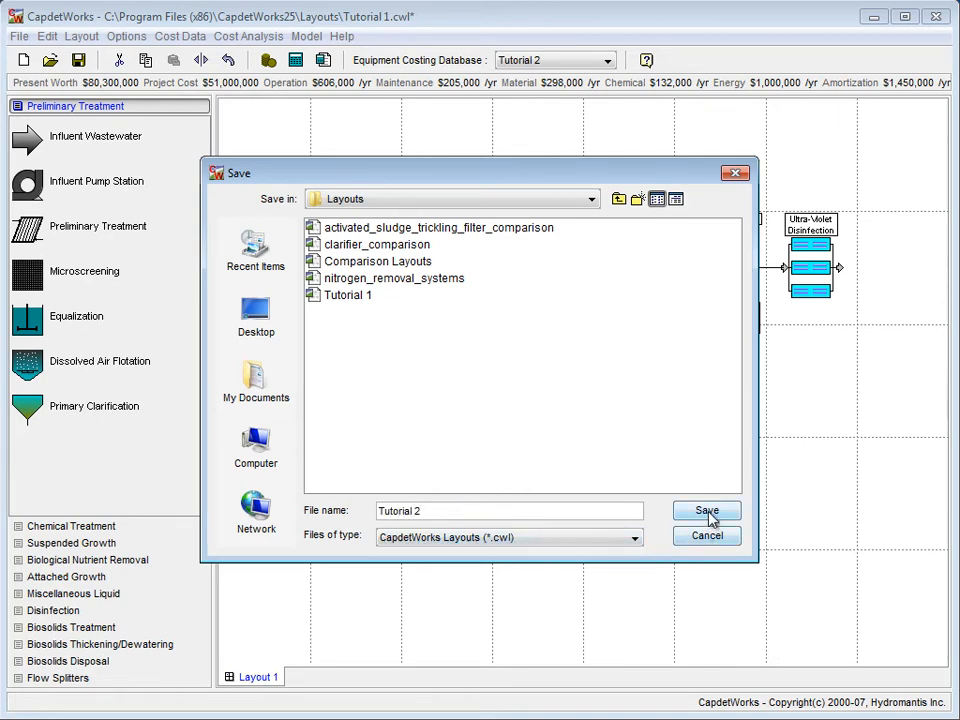